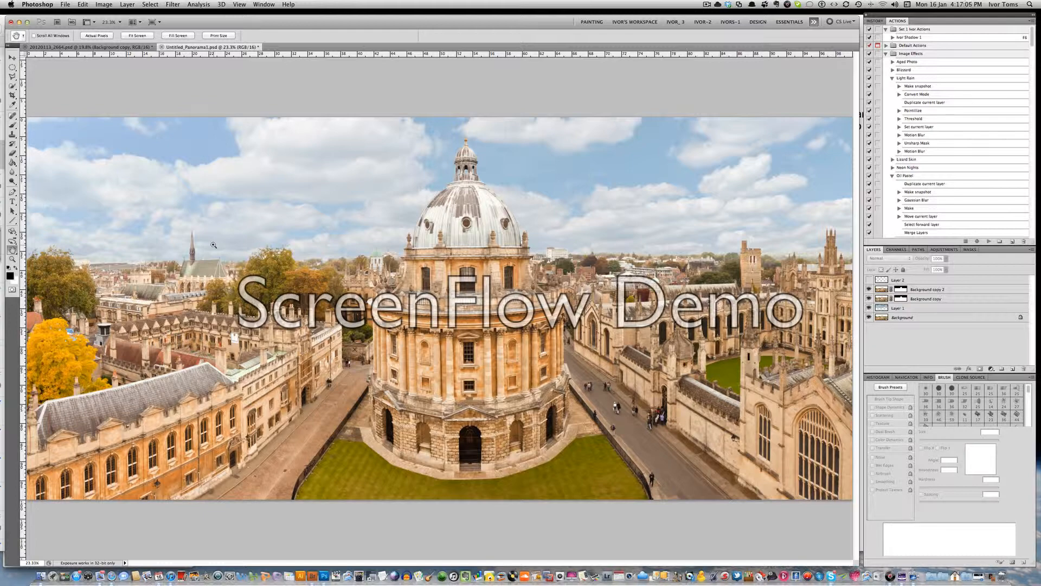
Step: Examine how the replaced sky meets the skyline, trees and dome across the panorama, ending with the whole image in view
key(super+equal)
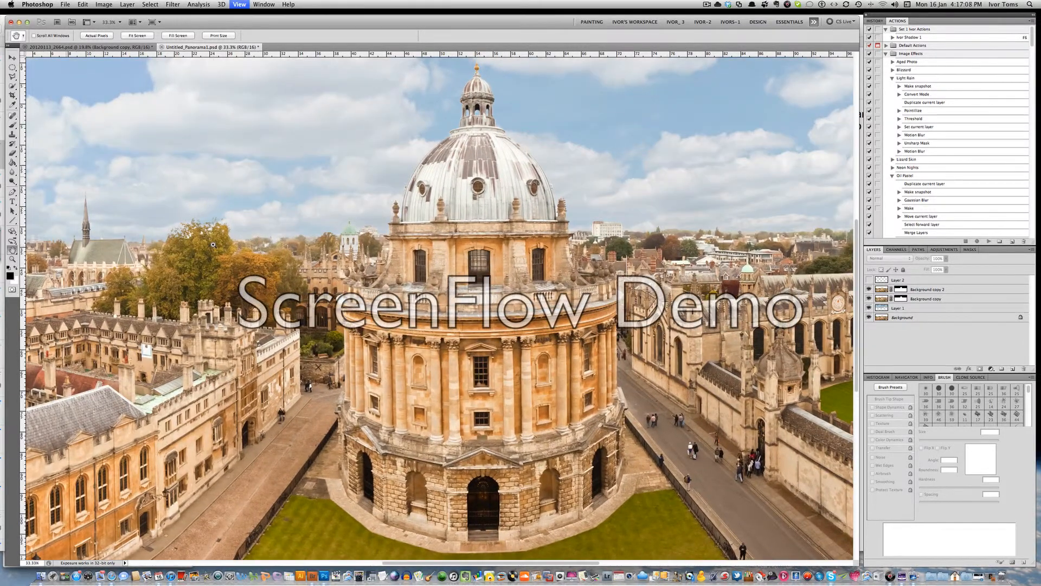
key(super+equal)
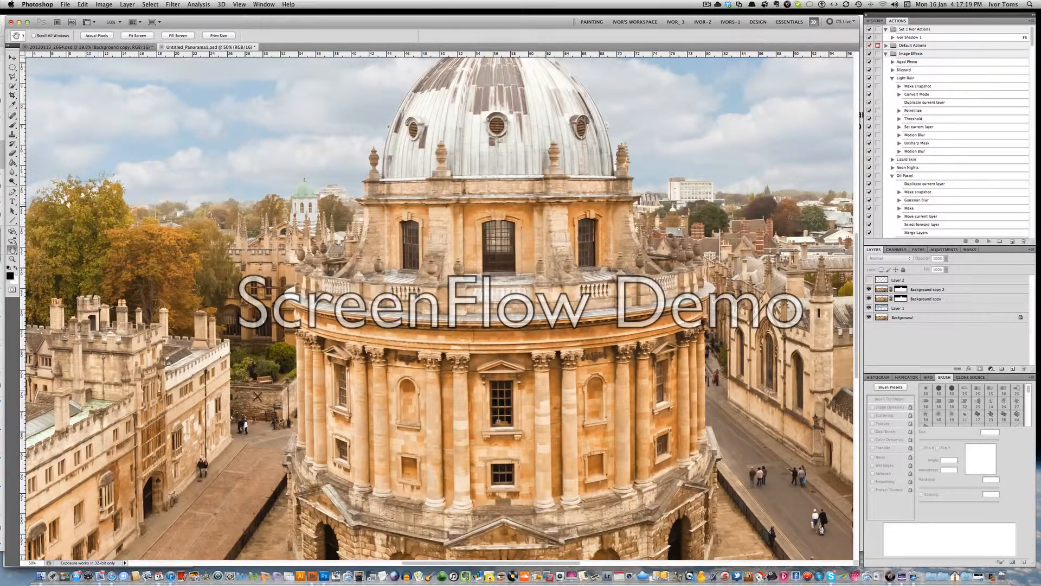
drag(46, 206, 386, 254)
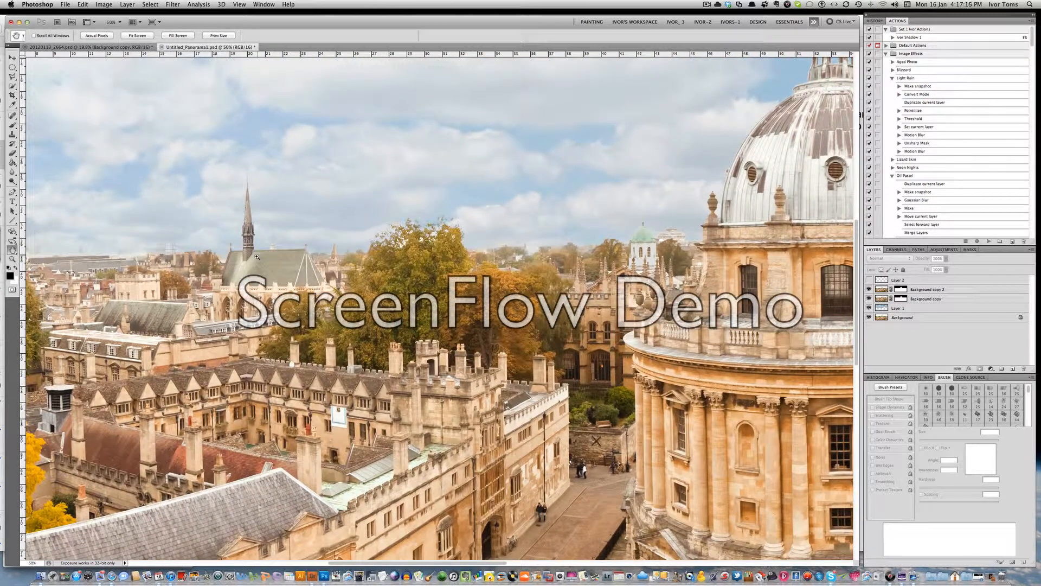
key(super+minus)
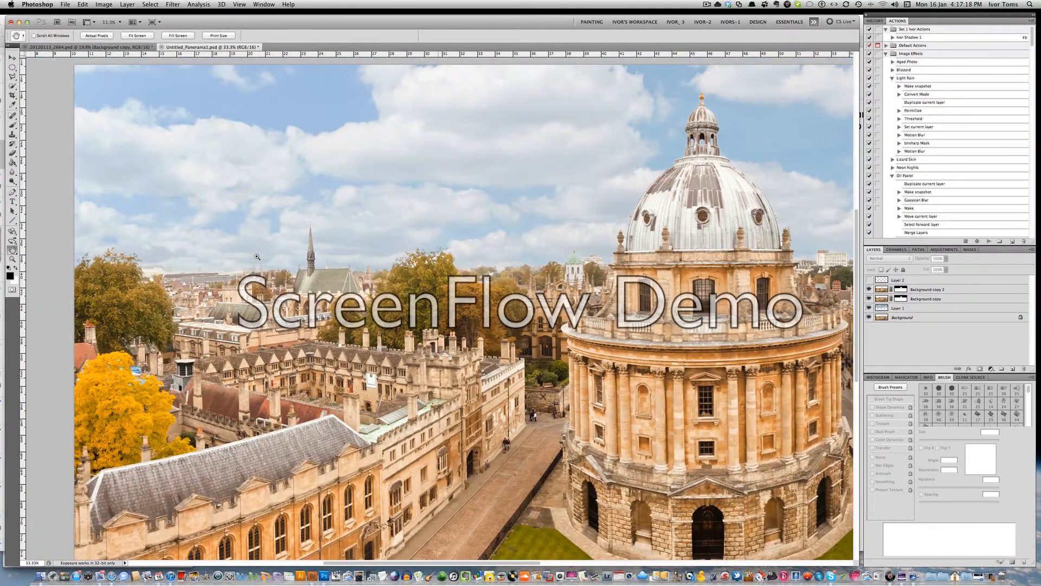
key(super+plus)
key(super+plus)
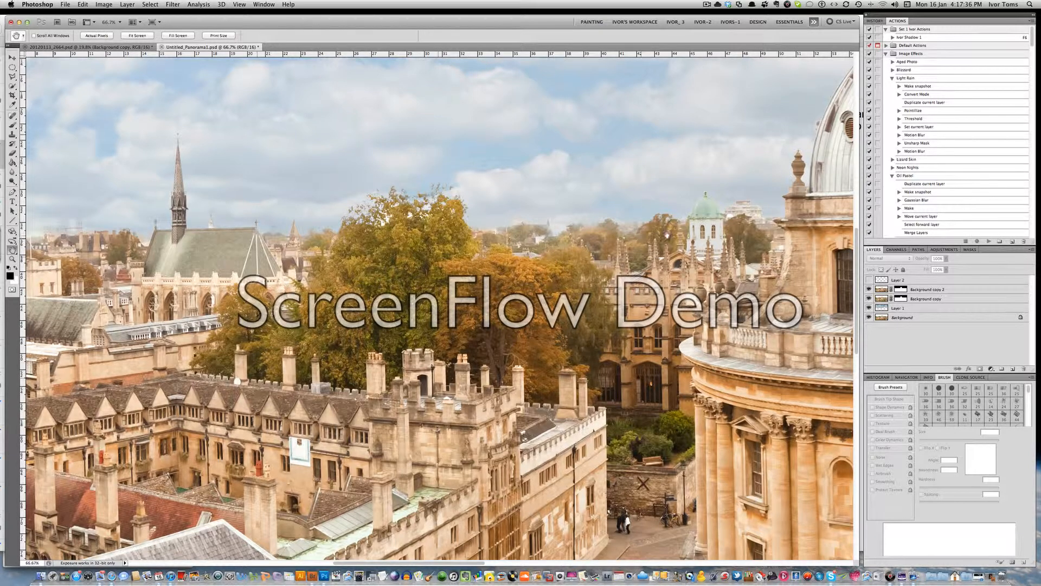
drag(715, 222, 457, 232)
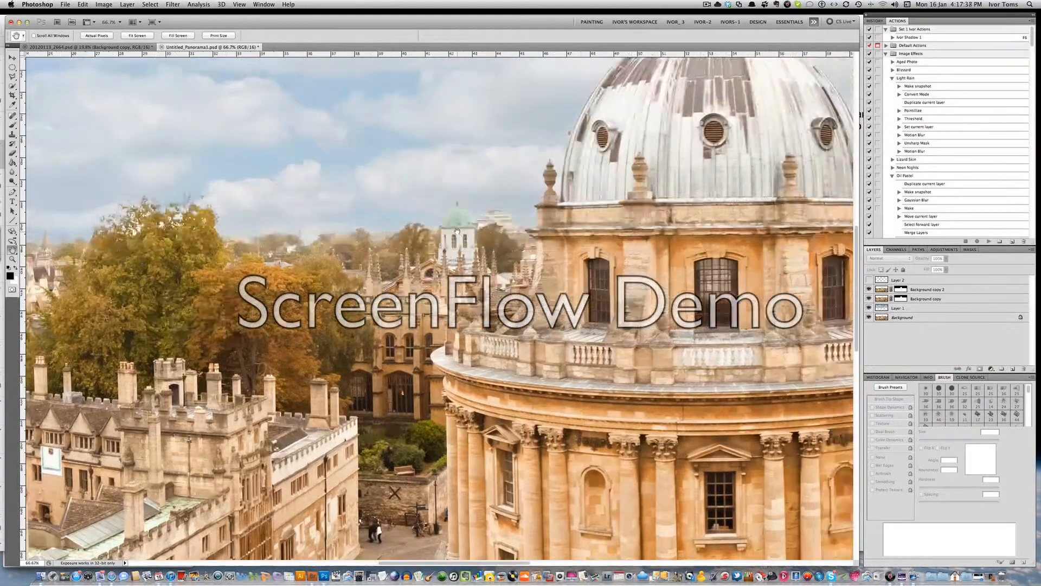
scroll(457, 232, right, 6)
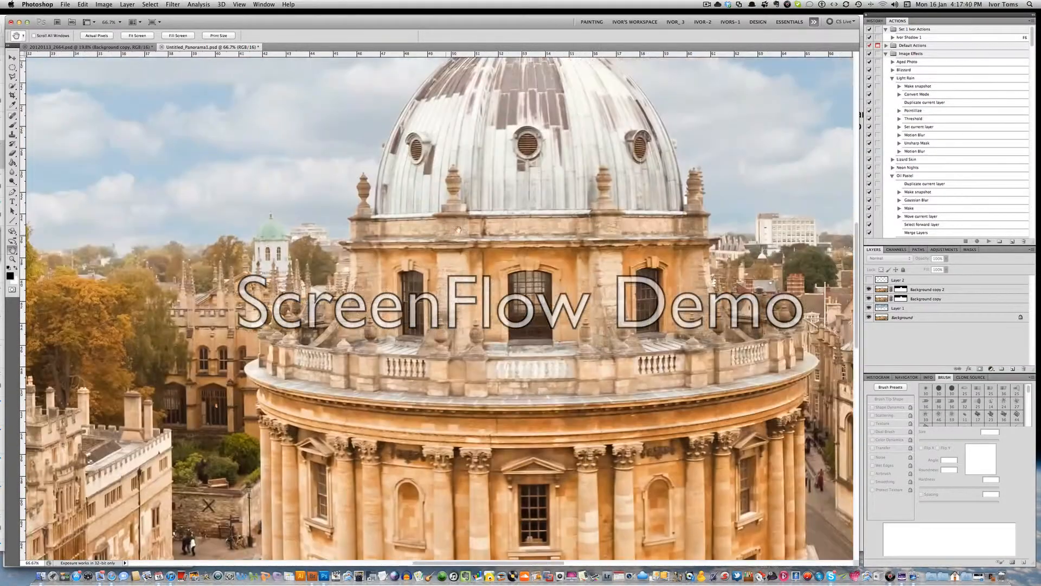
scroll(458, 230, right, 6)
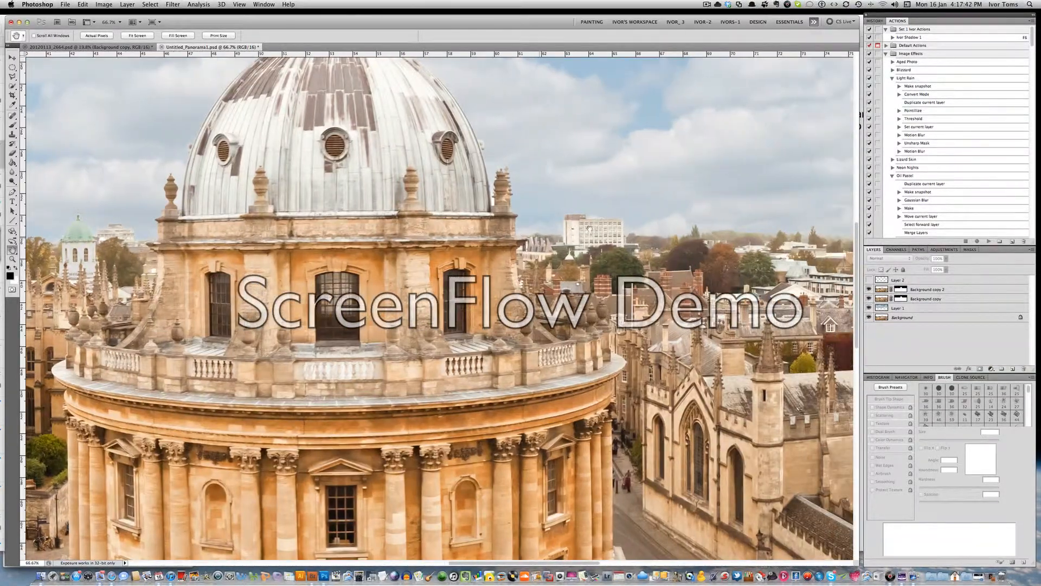
scroll(732, 239, right, 1)
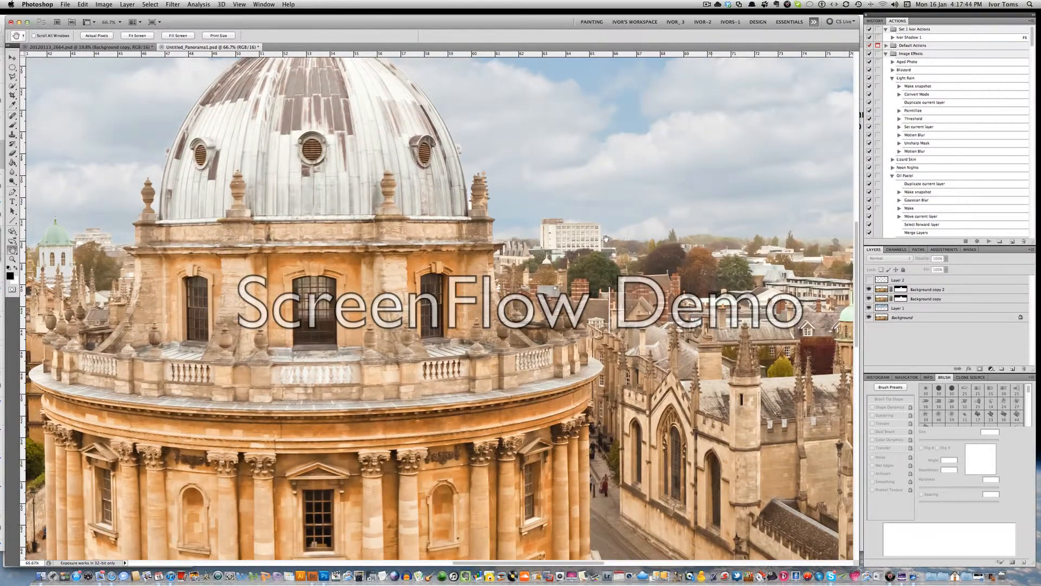
scroll(606, 238, right, 1)
scroll(794, 239, right, 5)
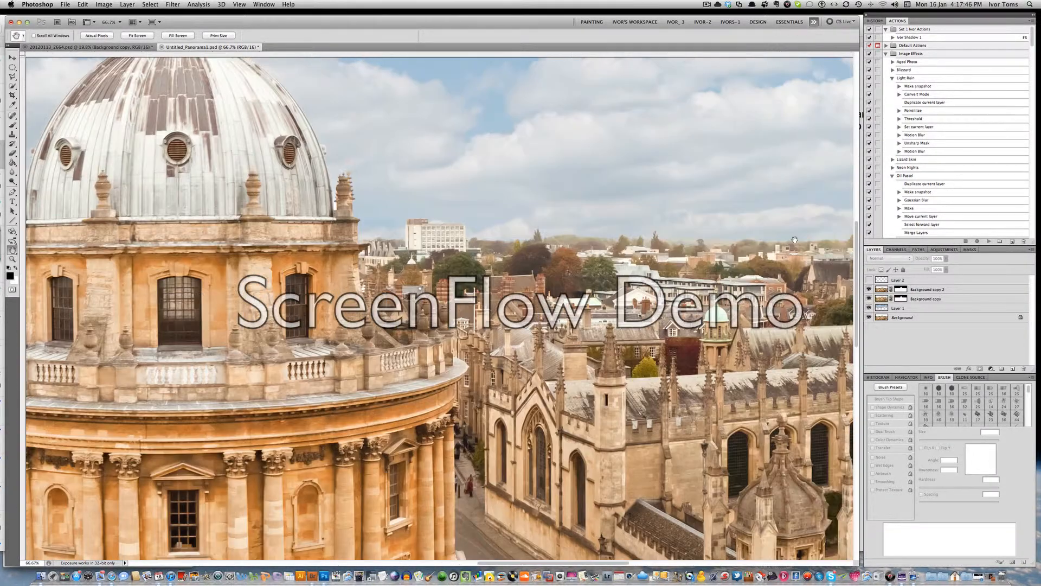
scroll(786, 243, right, 4)
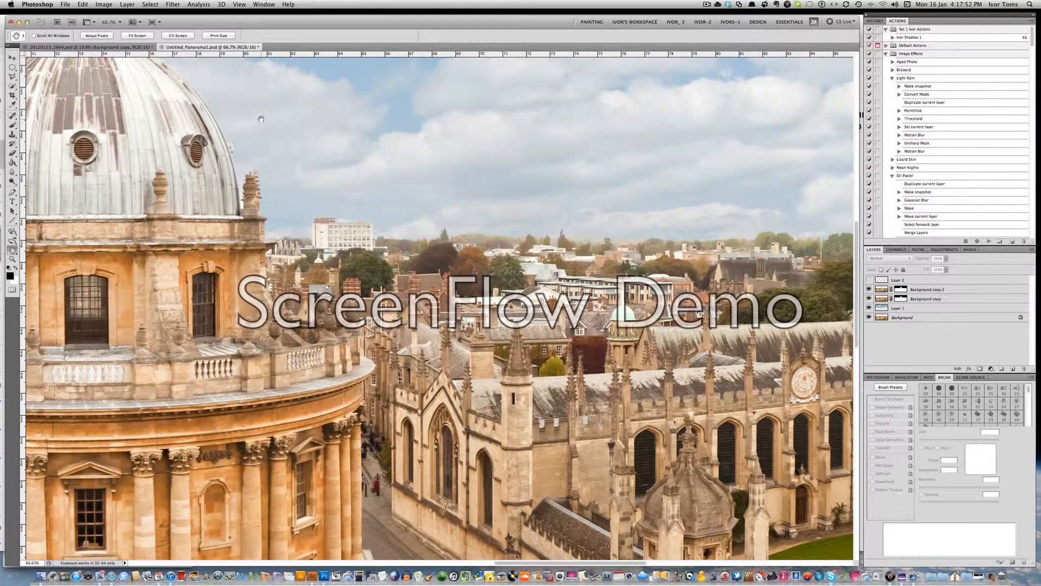
key(super+0)
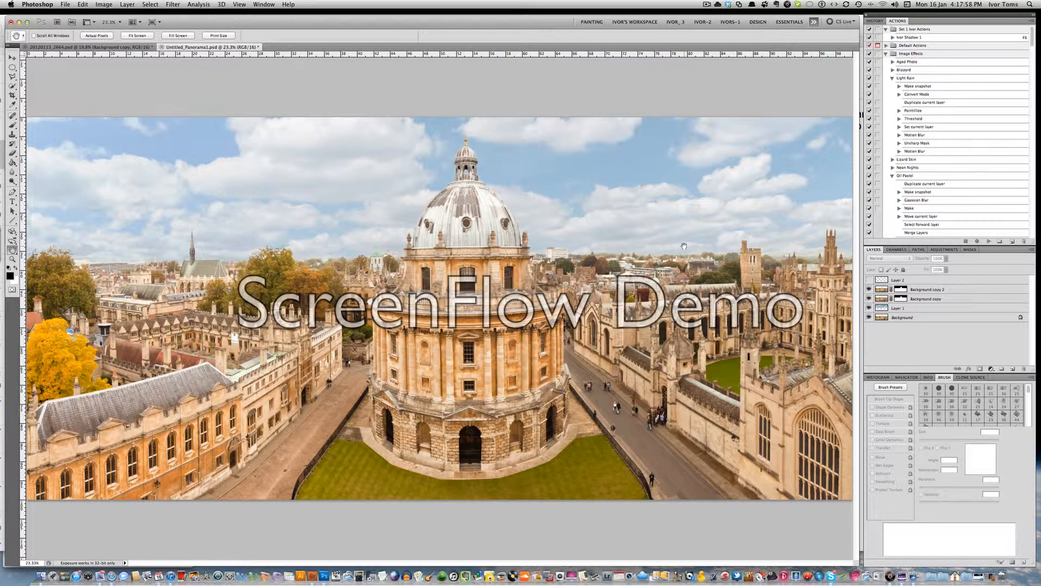
Step: Hide the sky image on Layer 1 and make the Background layer active
click(869, 307)
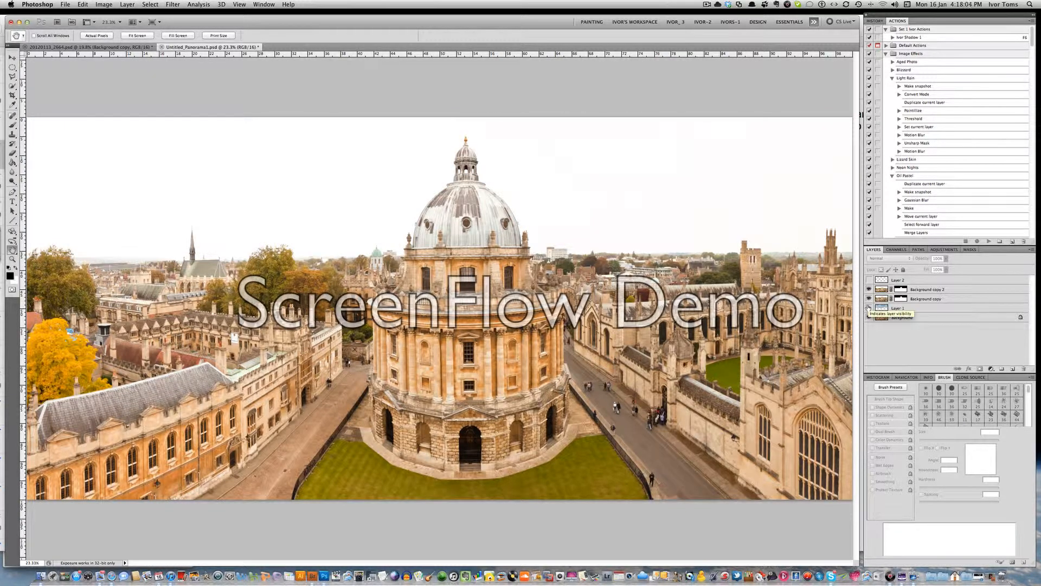
click(947, 317)
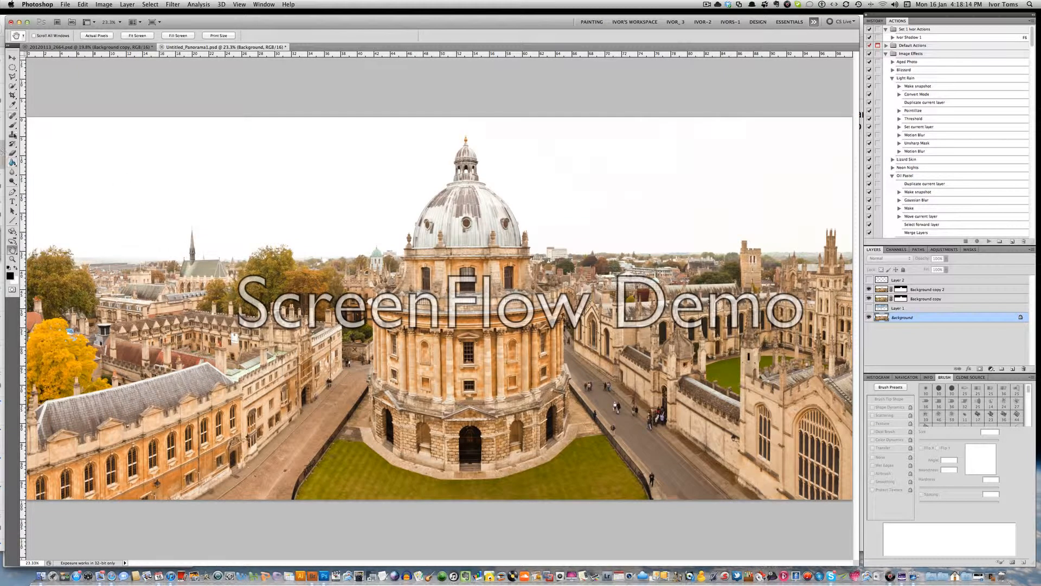
Step: Select the white sky on both sides of the dome with the Quick Selection tool, subtracting the church roof by the spire
click(12, 84)
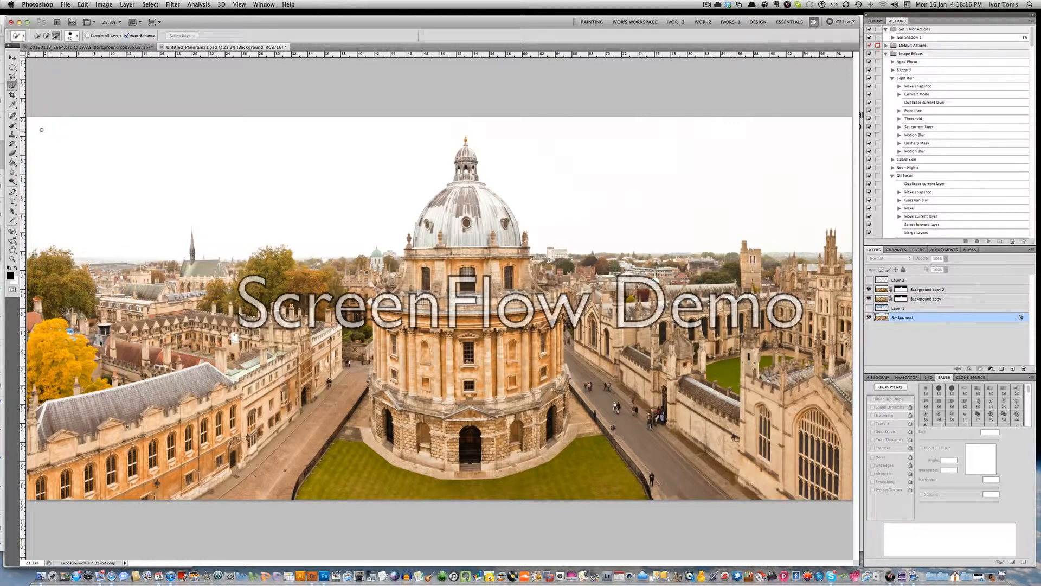
click(13, 86)
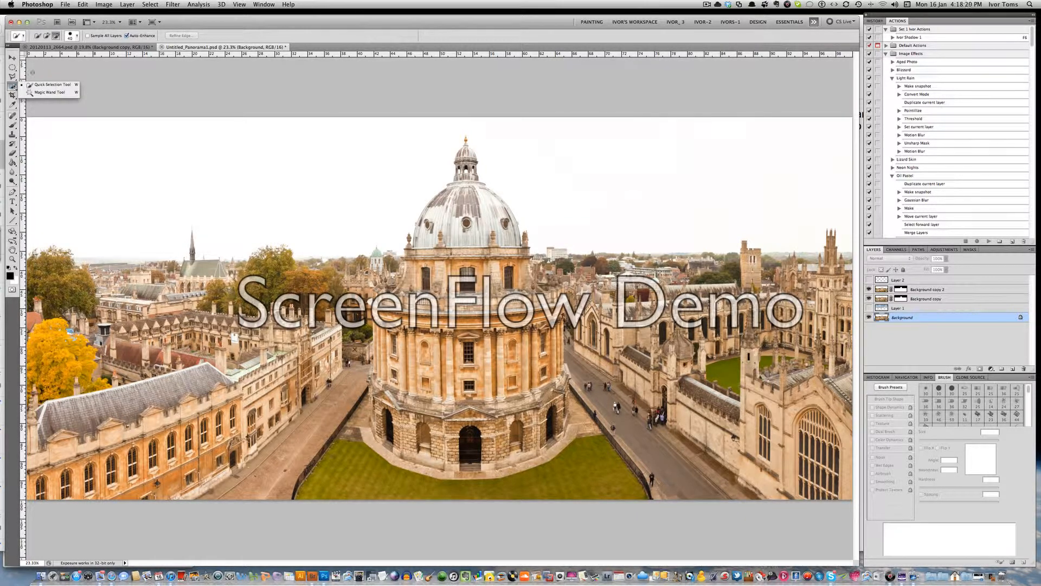
click(47, 35)
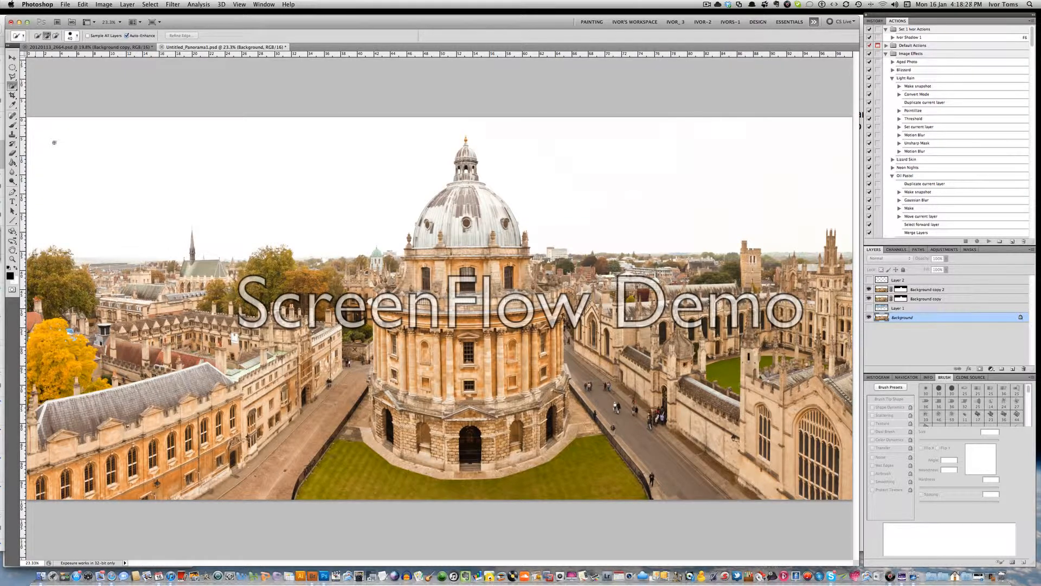
mouse_move(156, 148)
mouse_down()
mouse_move(340, 159)
mouse_move(399, 125)
mouse_up()
drag(489, 115, 798, 195)
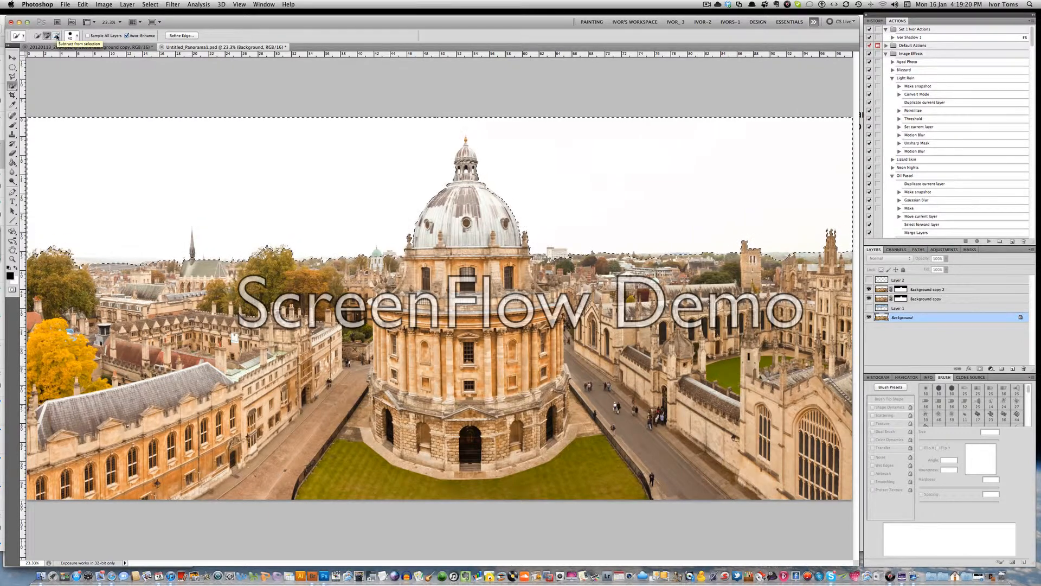
click(56, 37)
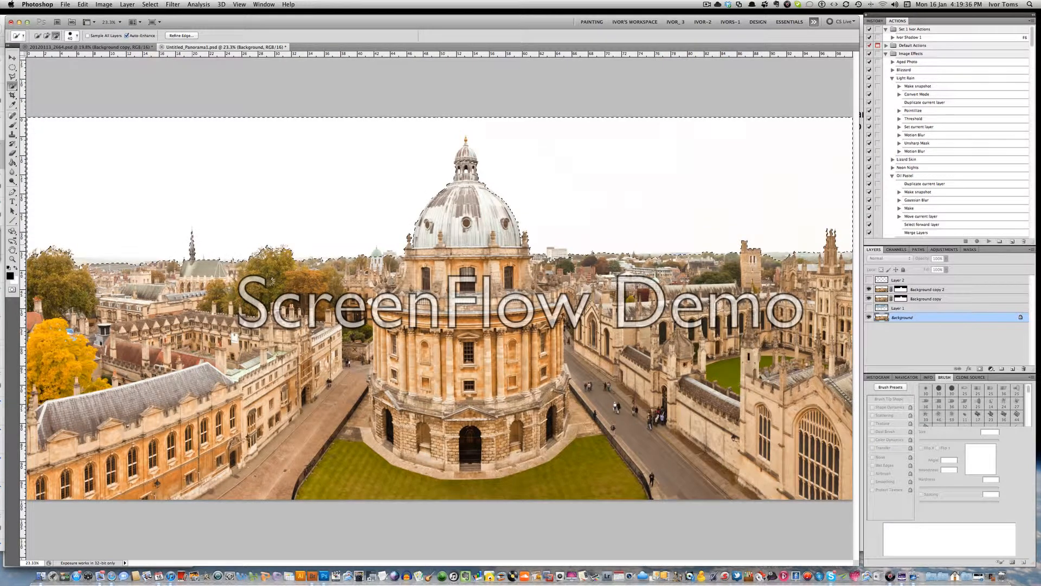
click(210, 268)
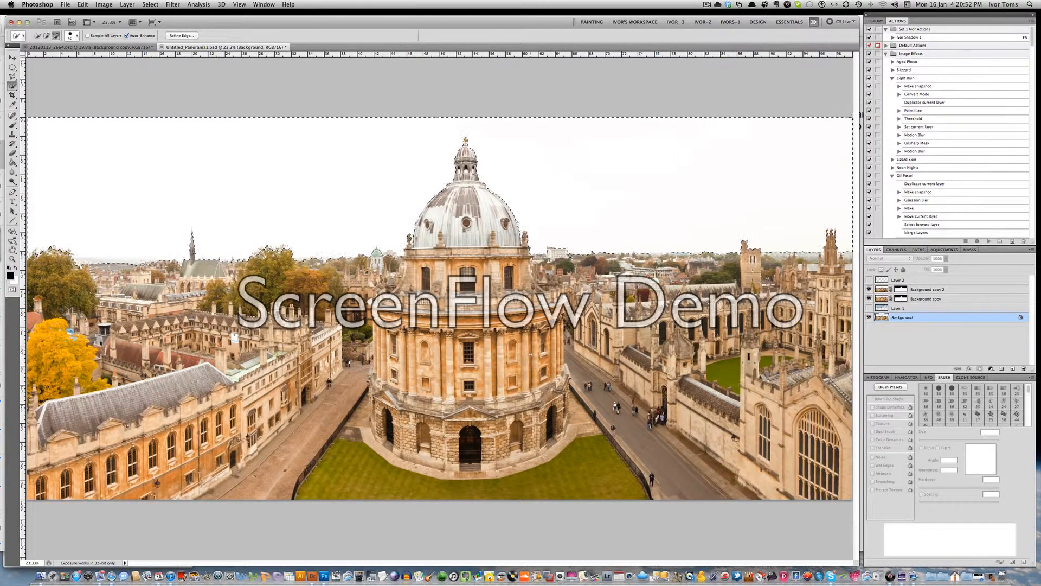
Step: Open Refine Edge for the sky selection and preview it in Black & White view
click(182, 35)
click(180, 35)
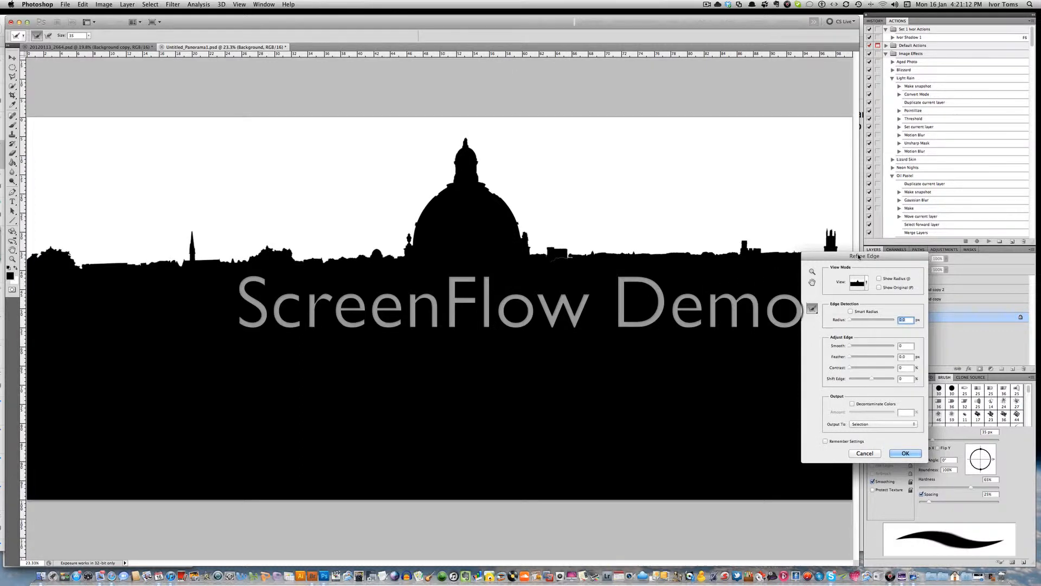
drag(875, 285, 789, 307)
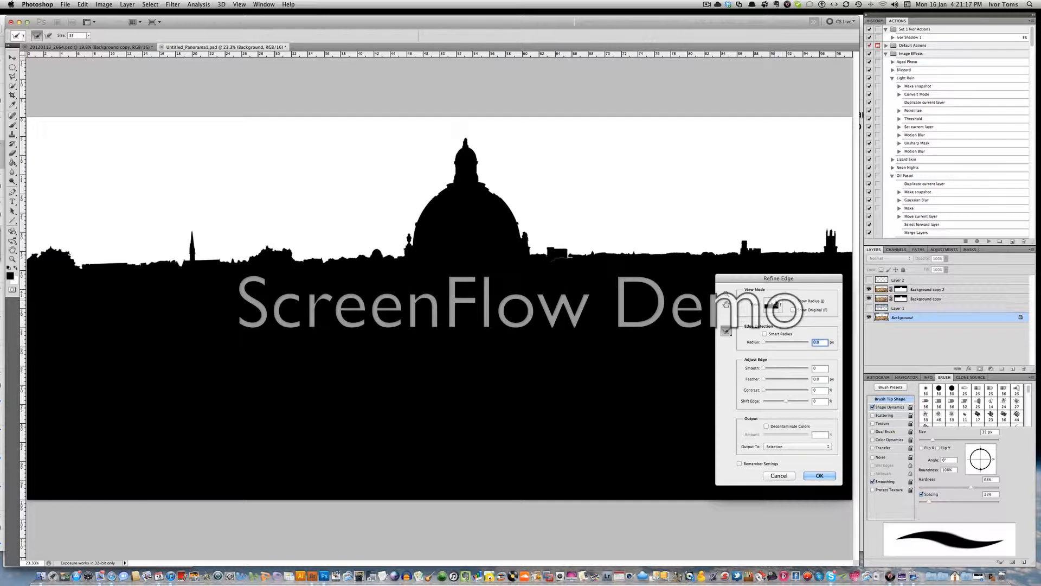
click(781, 305)
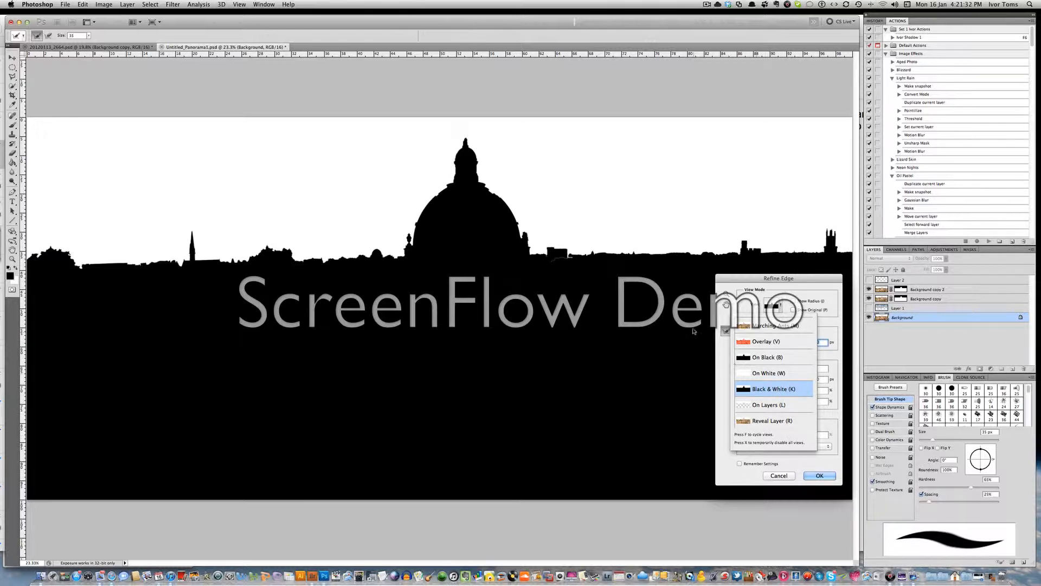
click(776, 388)
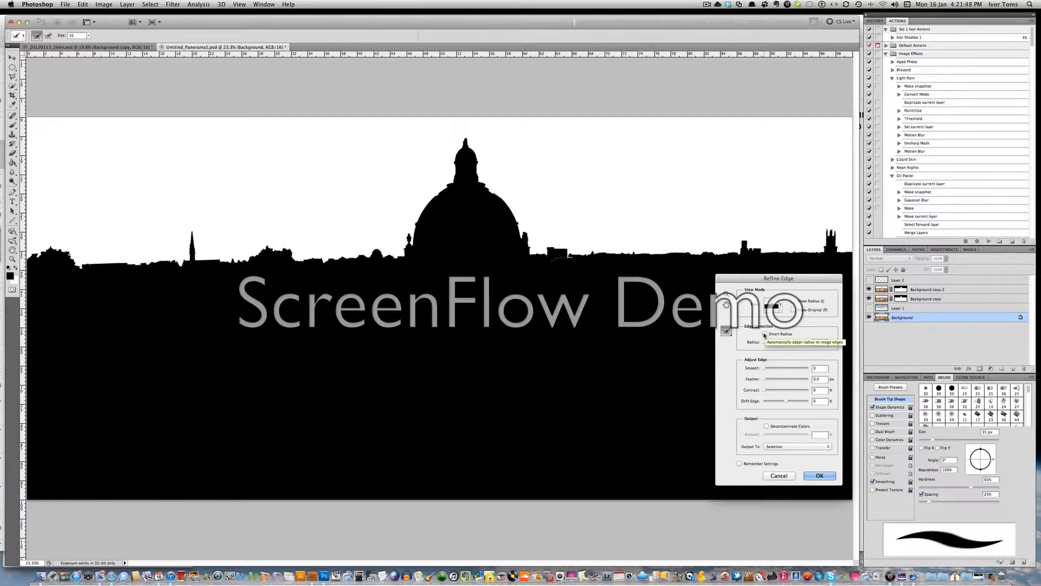
Step: Enable Smart Radius for the edge detection and set the radius to about 60.8 px
click(766, 334)
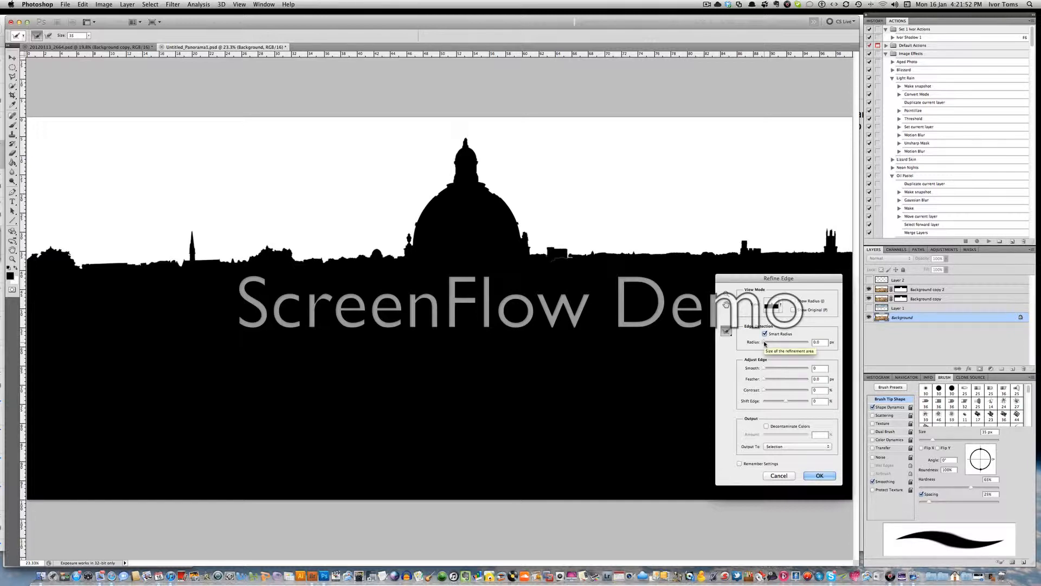
drag(764, 343, 794, 344)
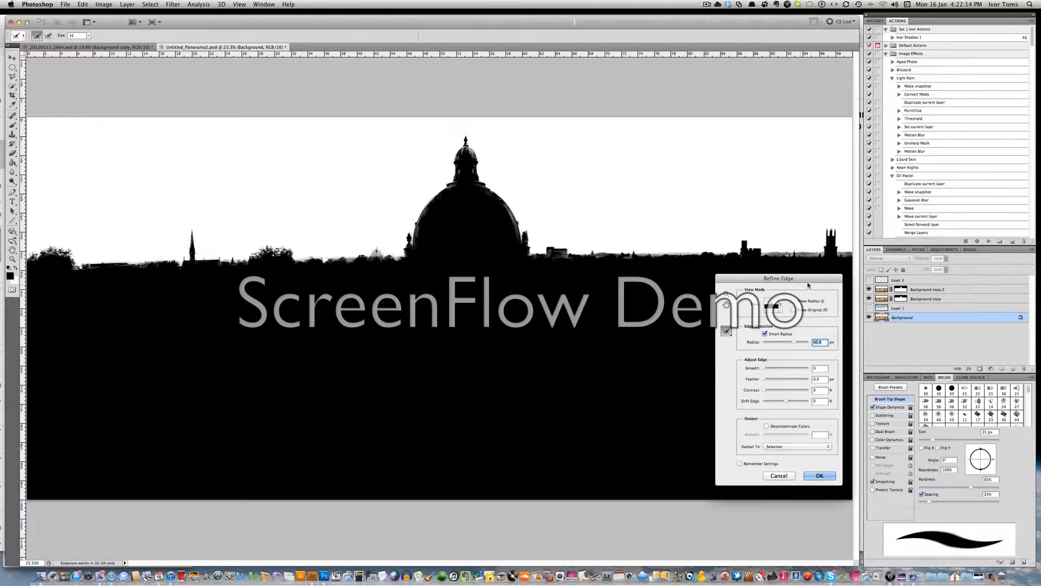
Step: Try the maximum feather of 250 px on the selection edge, and reset Feather to 0 px
drag(810, 281, 752, 275)
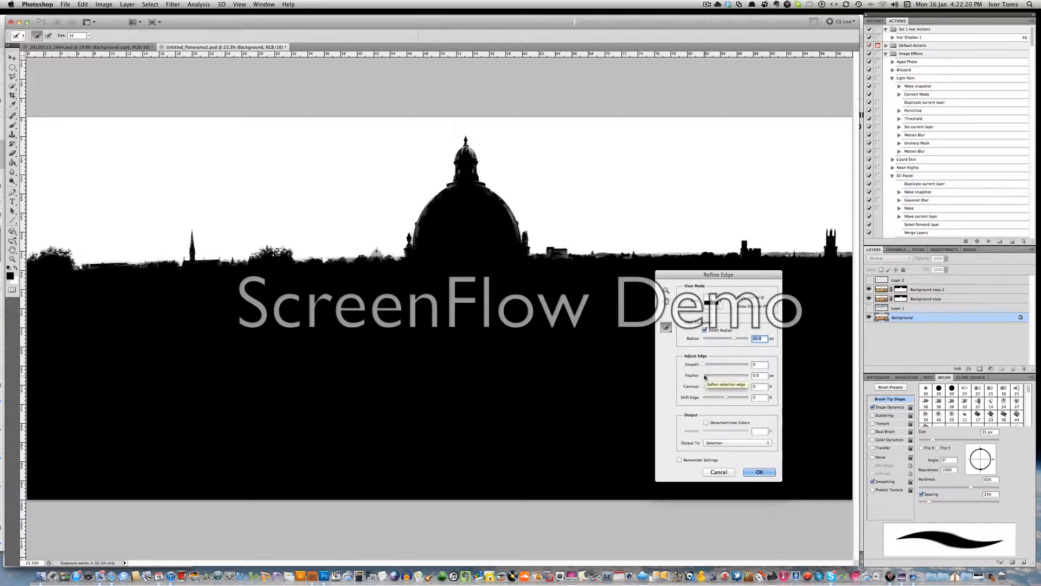
drag(714, 377, 748, 378)
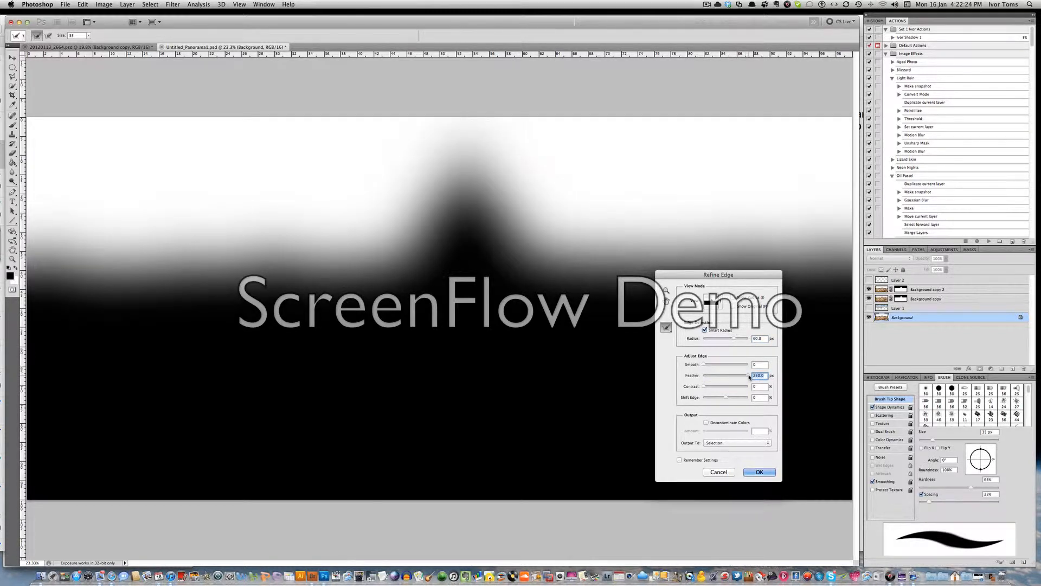
drag(750, 377, 703, 377)
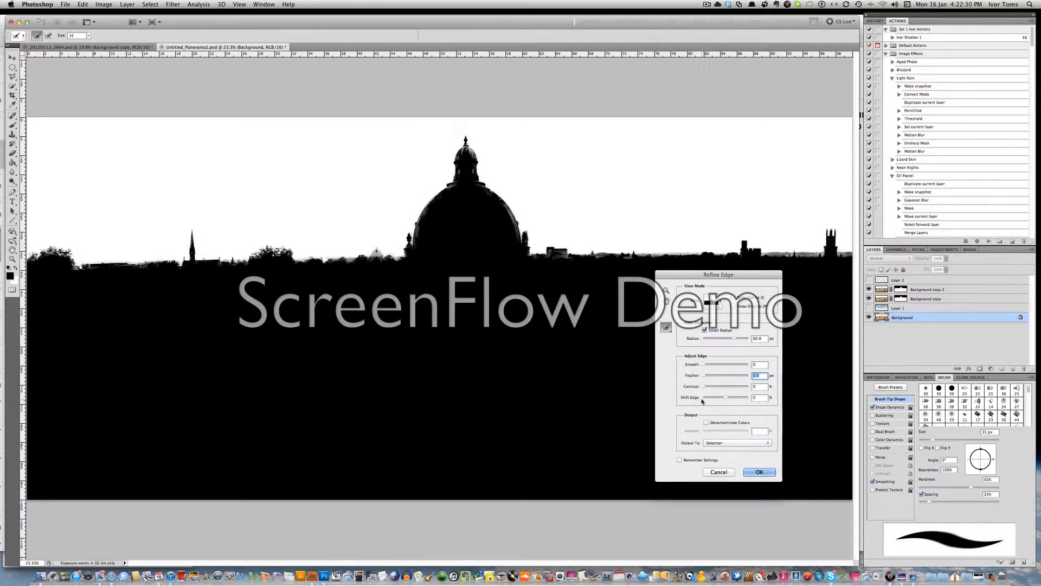
Step: Toggle Decontaminate Colors on and off to output to New Layer with Layer Mask, and set the edge contrast to a few percent
drag(704, 386, 726, 387)
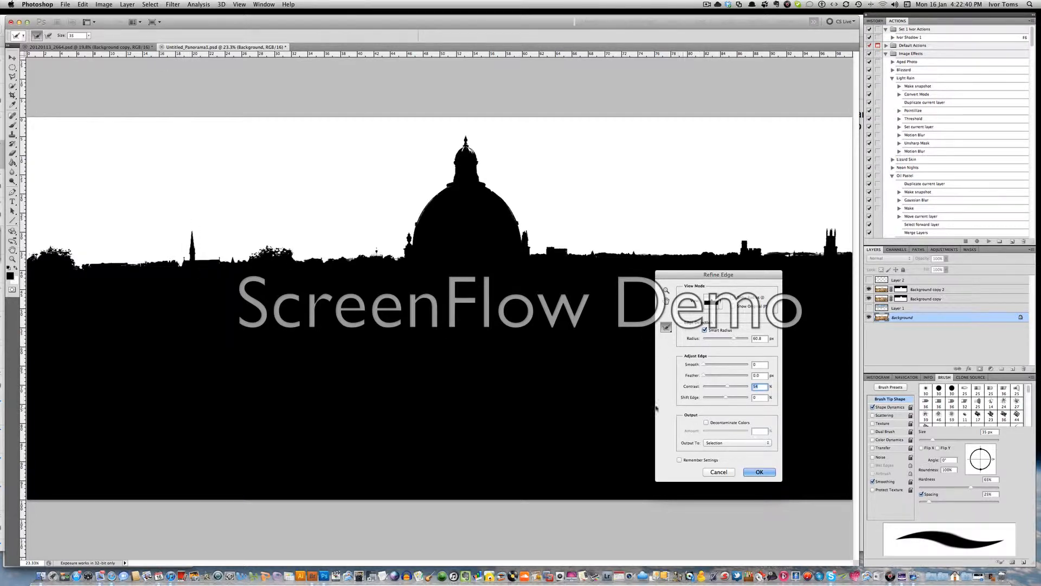
click(706, 423)
click(706, 423)
drag(728, 388, 706, 388)
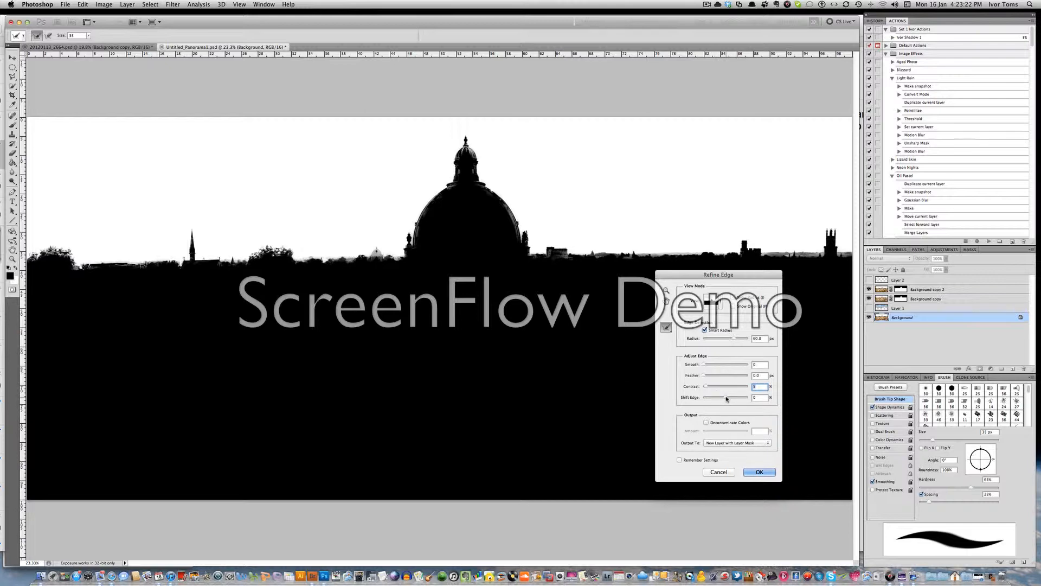
Step: Test expanding the selection edge with Shift Edge, and settle on a slightly negative percentage
click(726, 399)
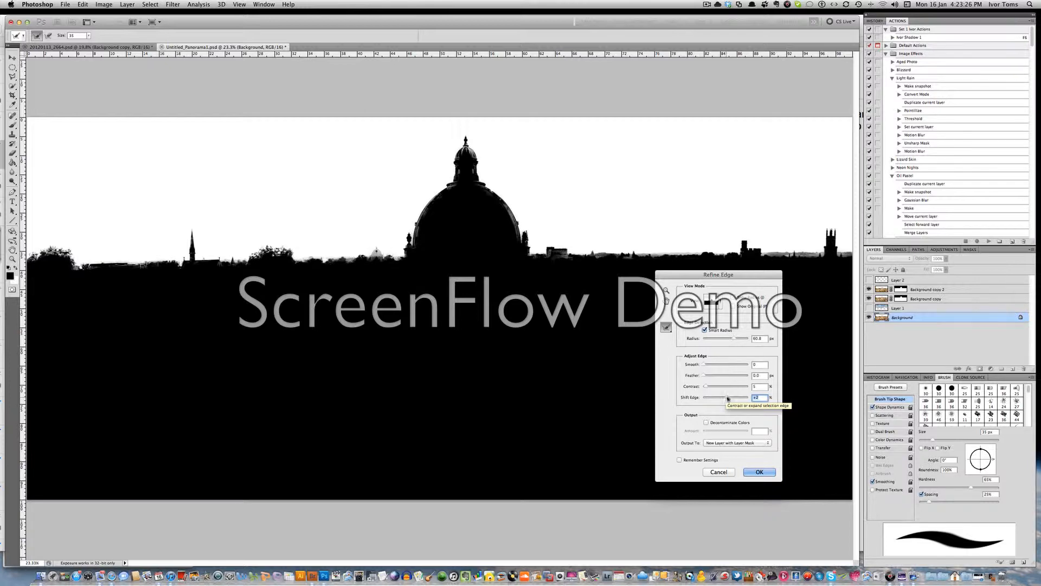
drag(727, 399, 740, 398)
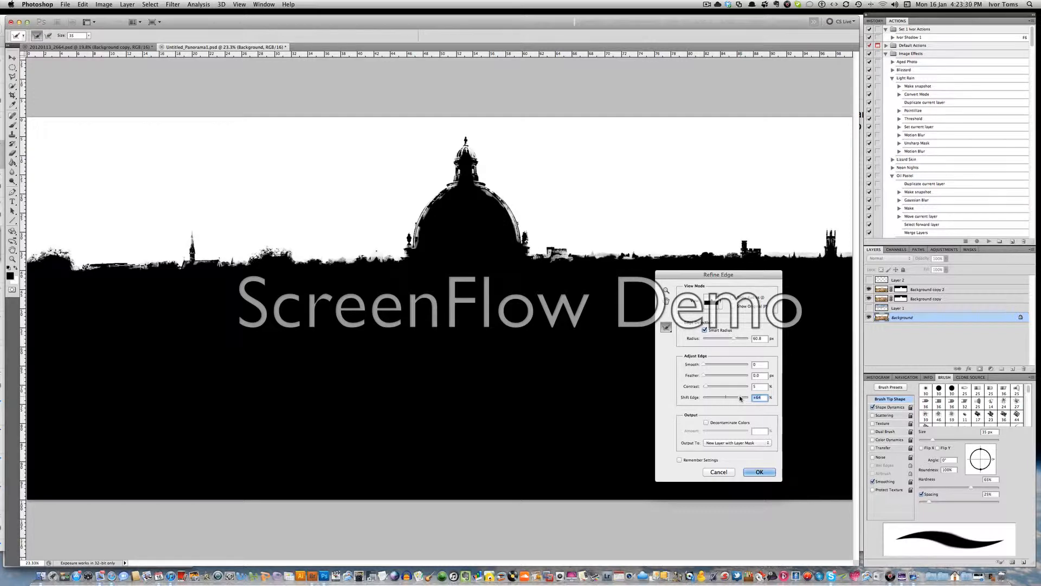
drag(740, 398, 723, 397)
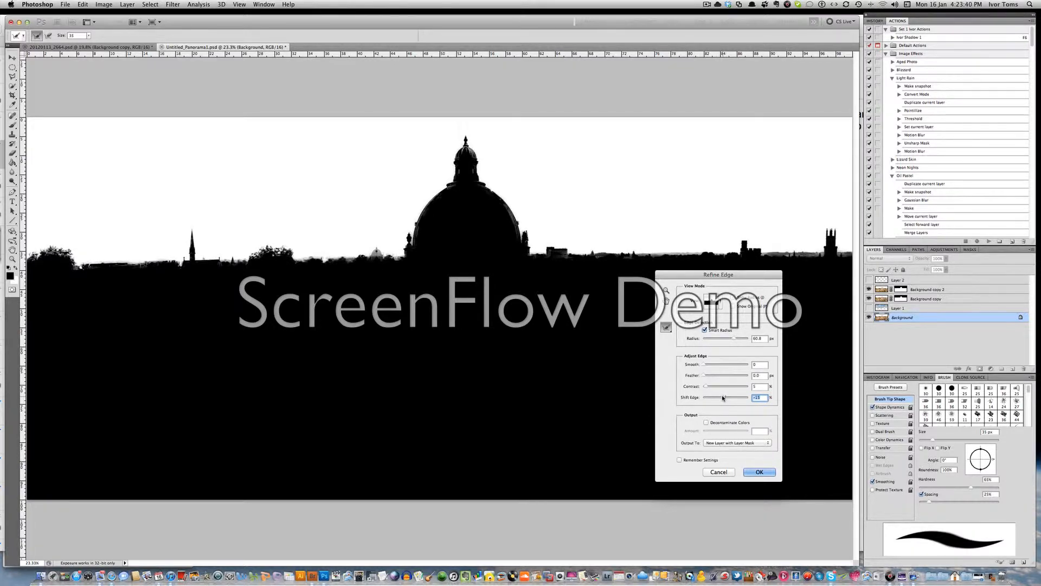
Step: Set Shift Edge to -24% and brush the edge refinement over the church spire and the skyline at the panorama's left
drag(723, 398, 721, 400)
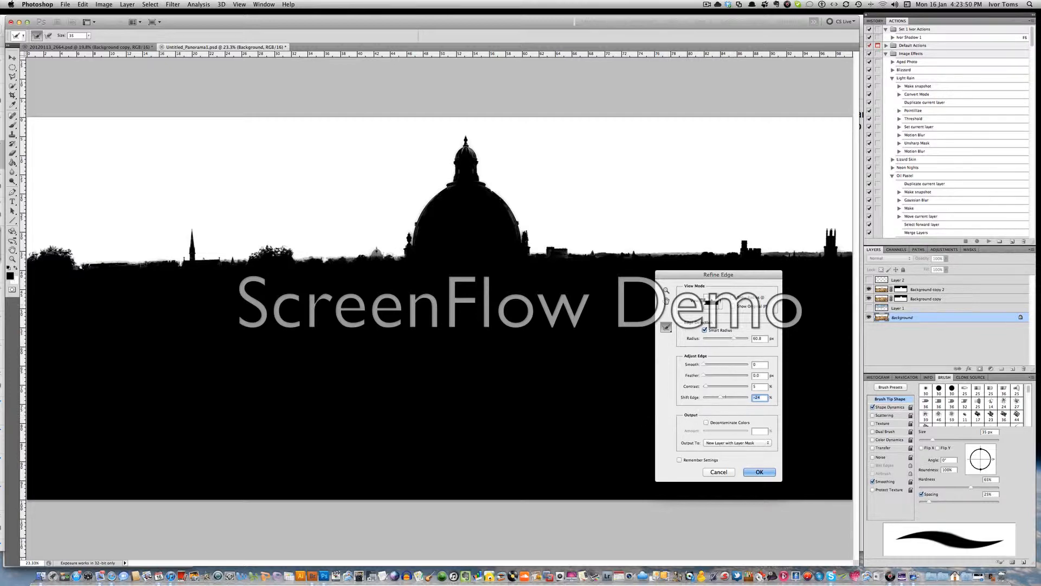
drag(707, 278, 727, 289)
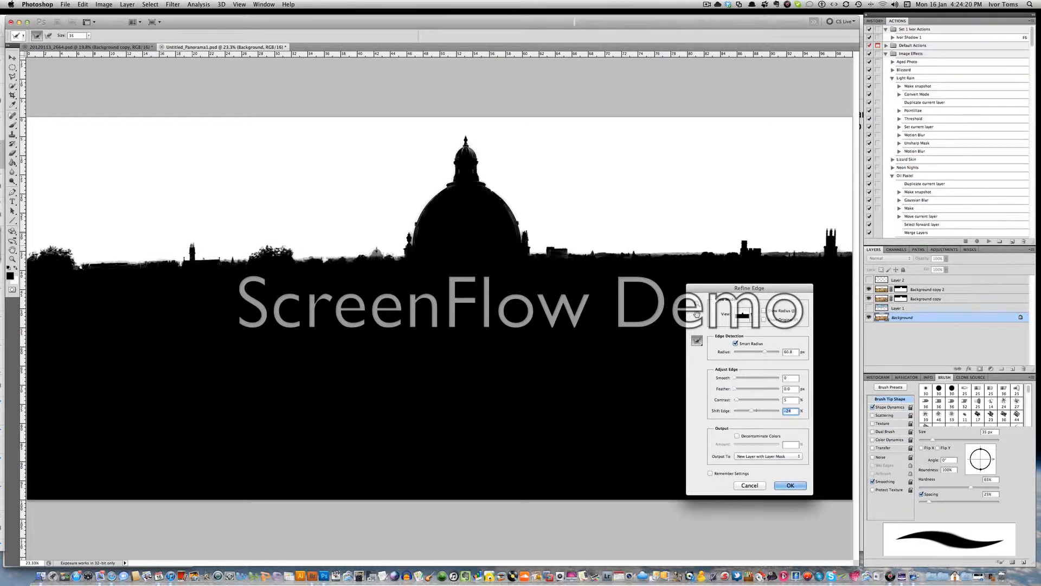
click(193, 241)
drag(84, 264, 179, 262)
Step: Brush the edge refinement over the small distant dome, the finials beside the main dome and the building just right of it
key(super+plus)
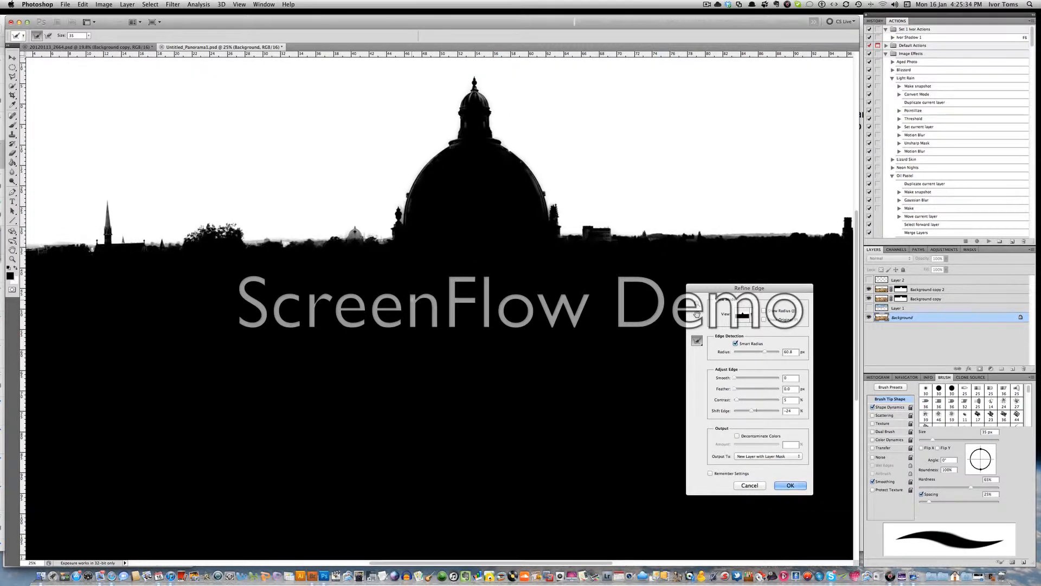
key(super+plus)
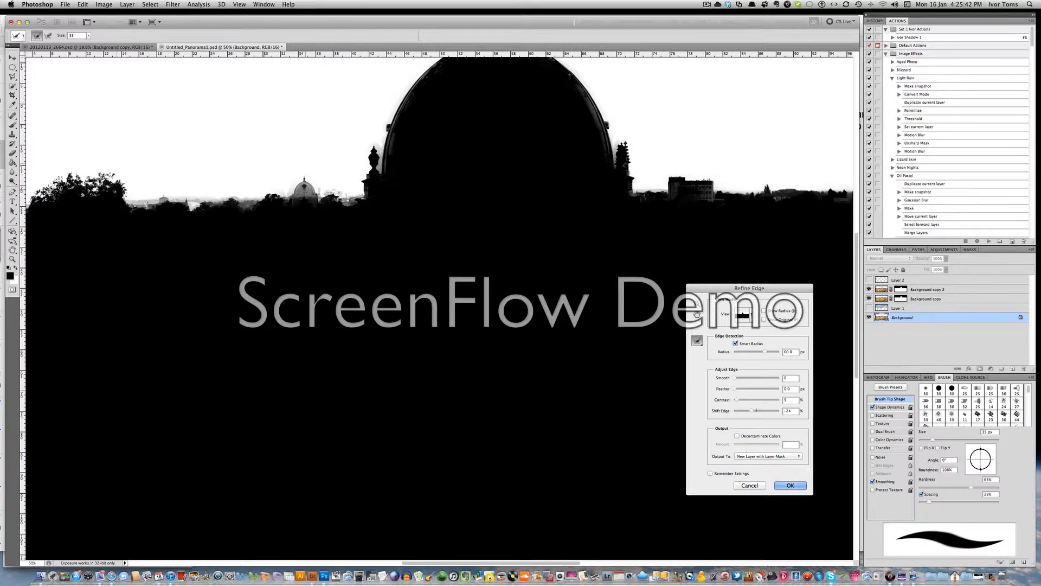
mouse_move(305, 189)
mouse_down()
mouse_move(303, 179)
mouse_move(308, 194)
mouse_up()
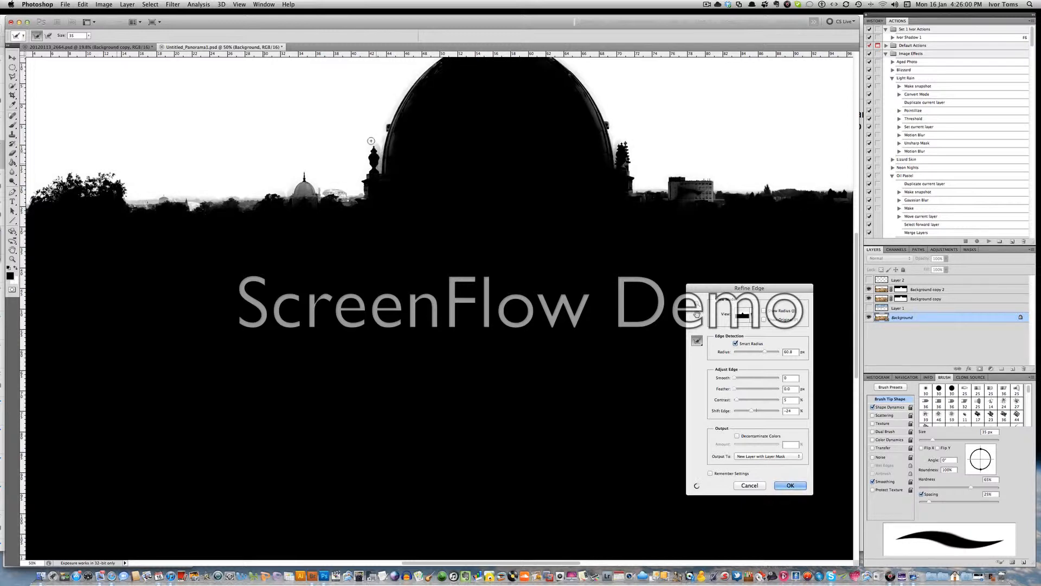
mouse_move(373, 145)
mouse_down()
mouse_move(371, 174)
mouse_move(401, 168)
mouse_up()
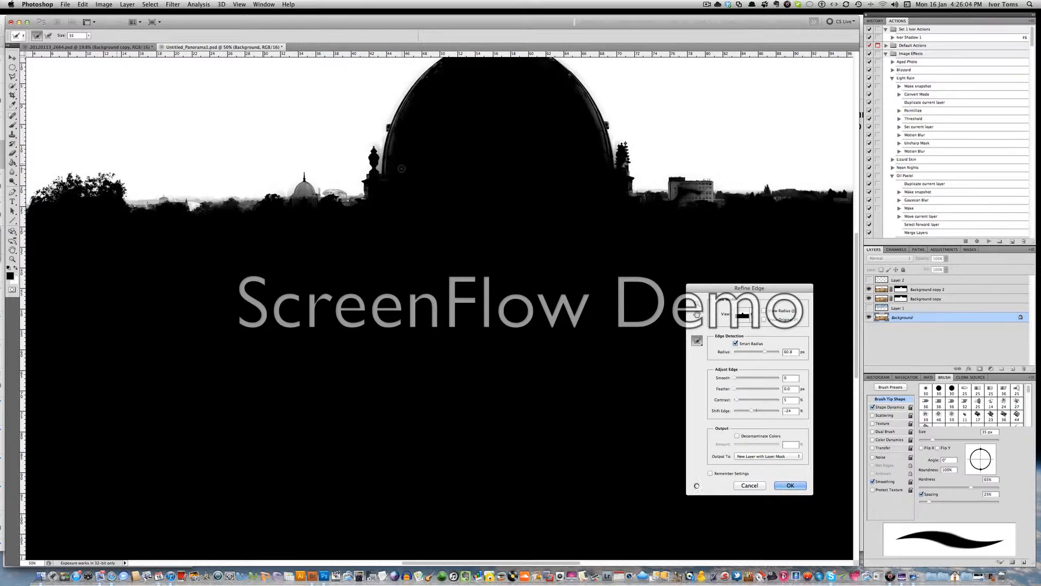
mouse_move(632, 142)
mouse_down()
mouse_move(628, 182)
mouse_move(671, 190)
mouse_move(669, 178)
mouse_move(712, 178)
mouse_move(717, 212)
mouse_up()
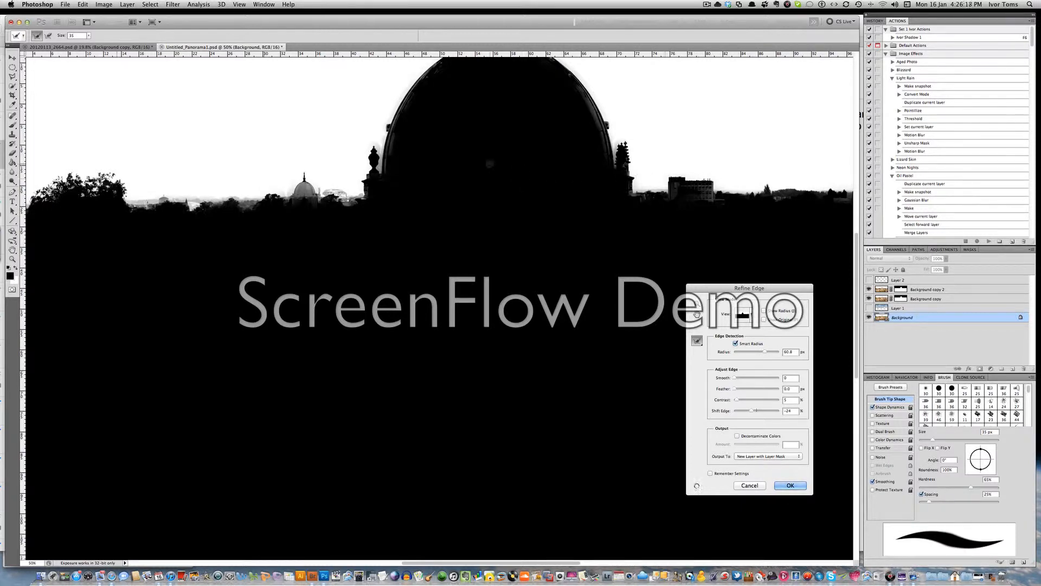
Step: Brush the edge refinement over the main dome's pinnacle and down both sides of the lantern and dome
scroll(490, 163, up, 8)
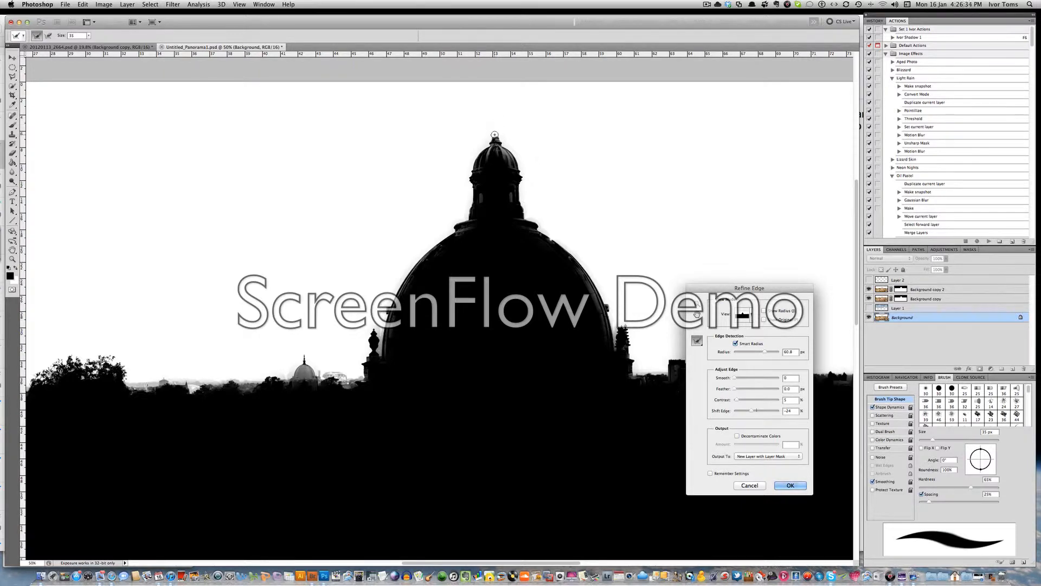
drag(495, 135, 494, 135)
mouse_move(486, 145)
mouse_down()
mouse_move(465, 219)
mouse_move(397, 286)
mouse_move(380, 355)
mouse_up()
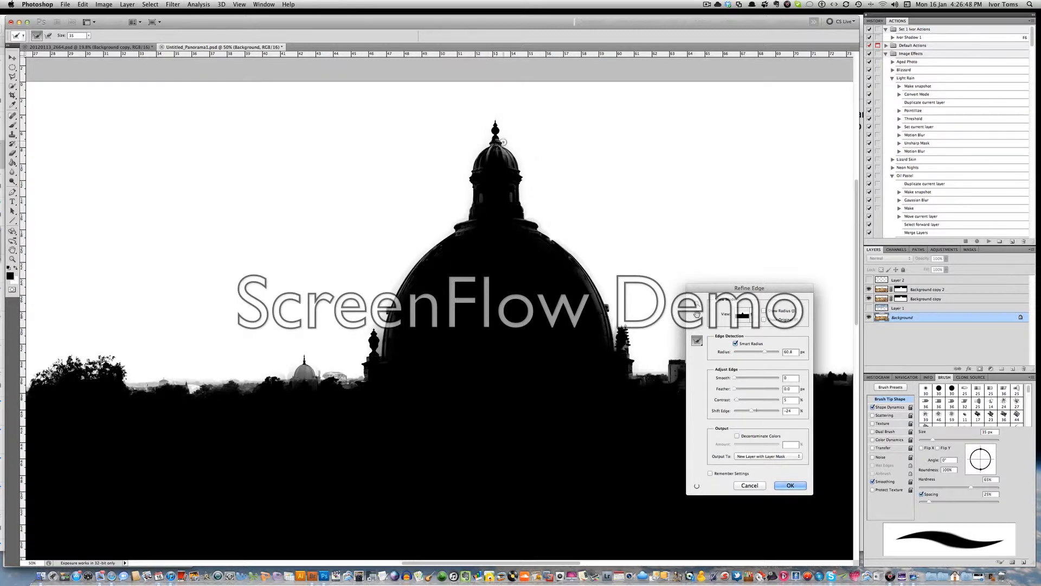
mouse_move(519, 166)
mouse_down()
mouse_move(526, 219)
mouse_move(577, 255)
mouse_move(609, 305)
mouse_move(618, 353)
mouse_move(618, 331)
mouse_move(631, 332)
mouse_move(634, 376)
mouse_move(632, 347)
mouse_up()
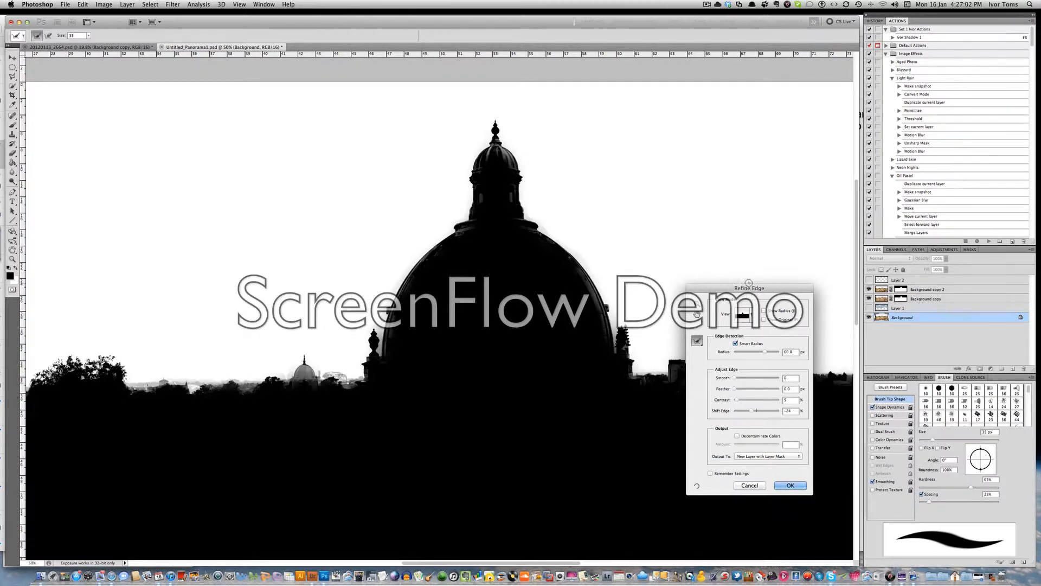
Step: Brush the edge refinement along the skyline from right of the main dome to the square tower
drag(782, 287, 507, 293)
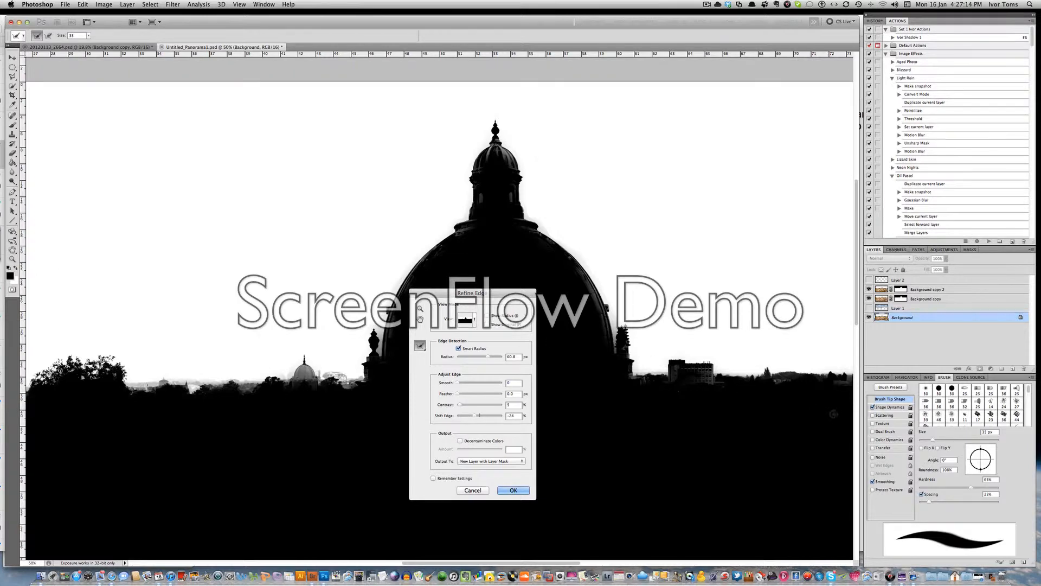
scroll(822, 410, right, 10)
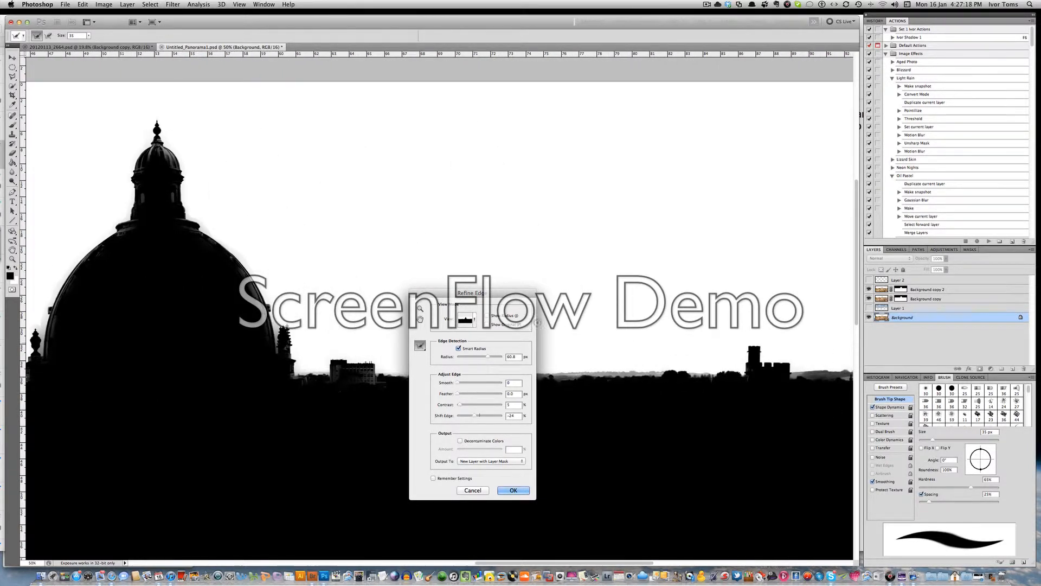
drag(495, 292, 254, 267)
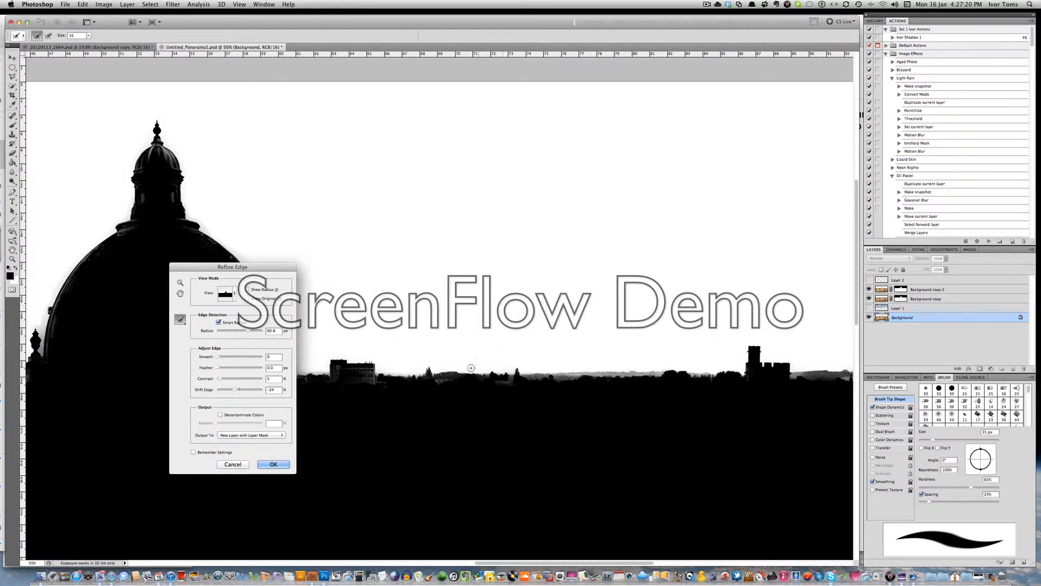
drag(428, 369, 434, 375)
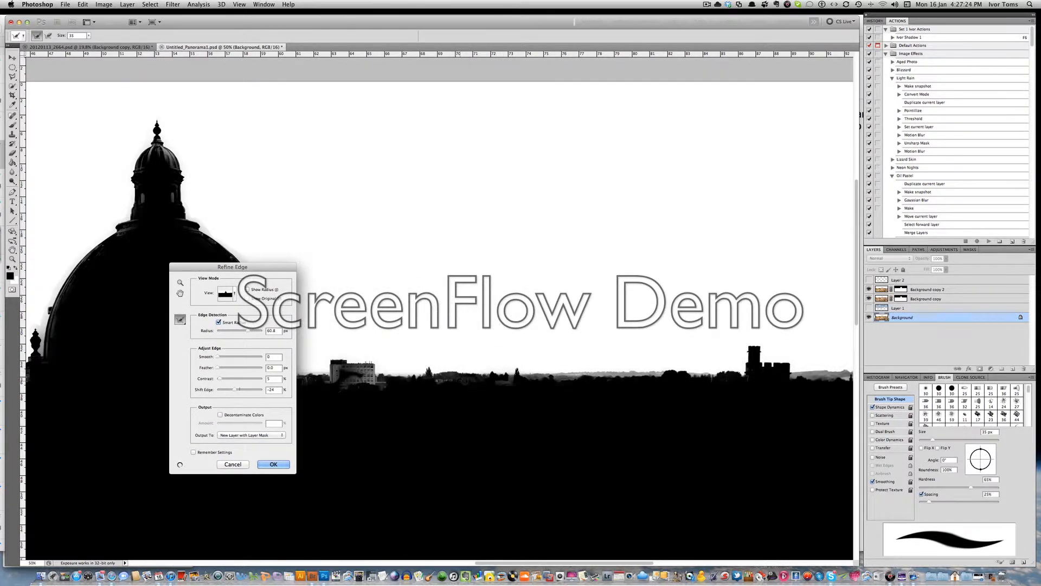
mouse_move(532, 372)
mouse_down()
mouse_move(748, 373)
mouse_move(750, 353)
mouse_move(762, 348)
mouse_move(795, 377)
mouse_move(844, 372)
mouse_move(797, 375)
mouse_up()
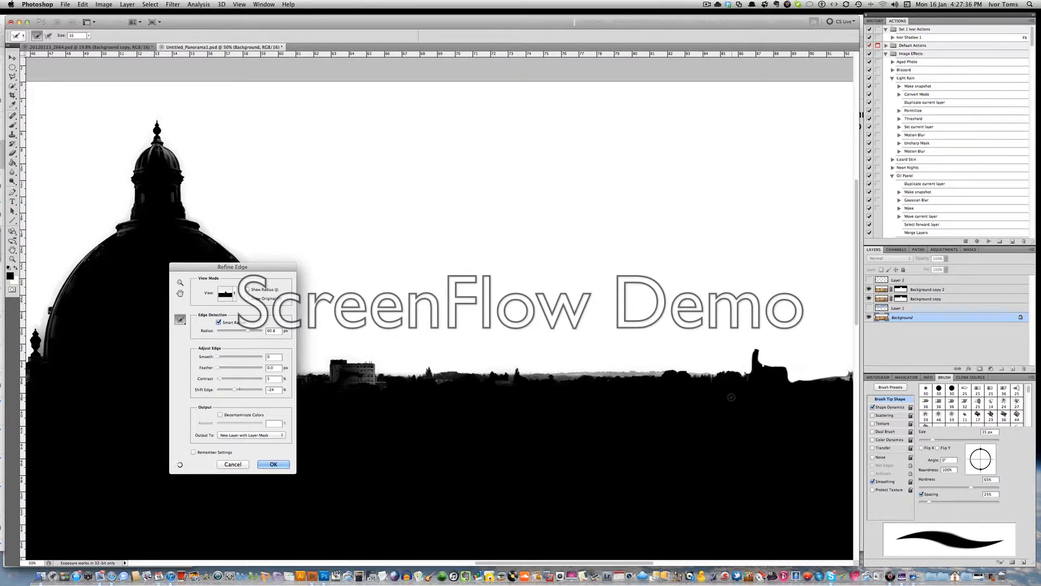
Step: Brush the edge refinement over the pinnacled tower at the panorama's right end and the skyline on both sides of it
scroll(731, 397, right, 10)
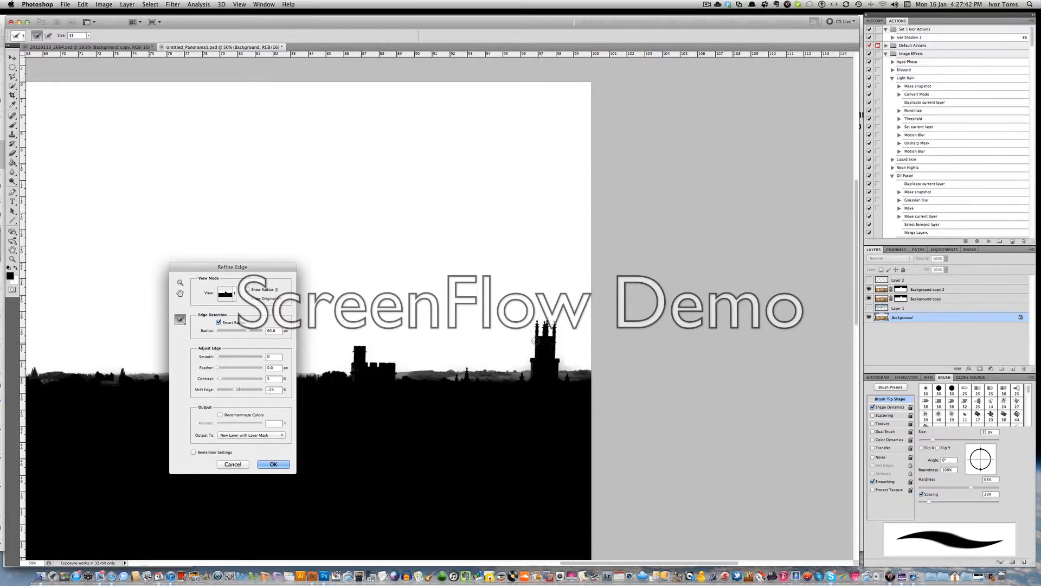
mouse_move(537, 340)
mouse_down()
mouse_move(537, 321)
mouse_move(553, 328)
mouse_move(561, 389)
mouse_up()
drag(559, 372, 592, 372)
mouse_move(487, 371)
mouse_down()
mouse_move(388, 373)
mouse_move(534, 379)
mouse_up()
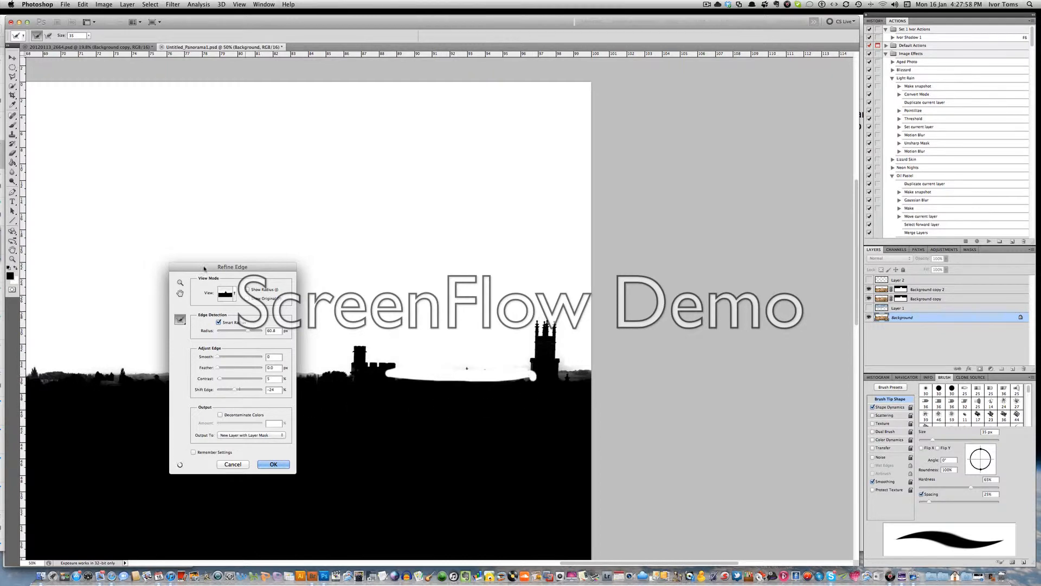
Step: Apply the refined edge, outputting it to a new layer with a layer mask
mouse_move(206, 267)
mouse_down()
mouse_move(616, 265)
mouse_move(786, 244)
mouse_up()
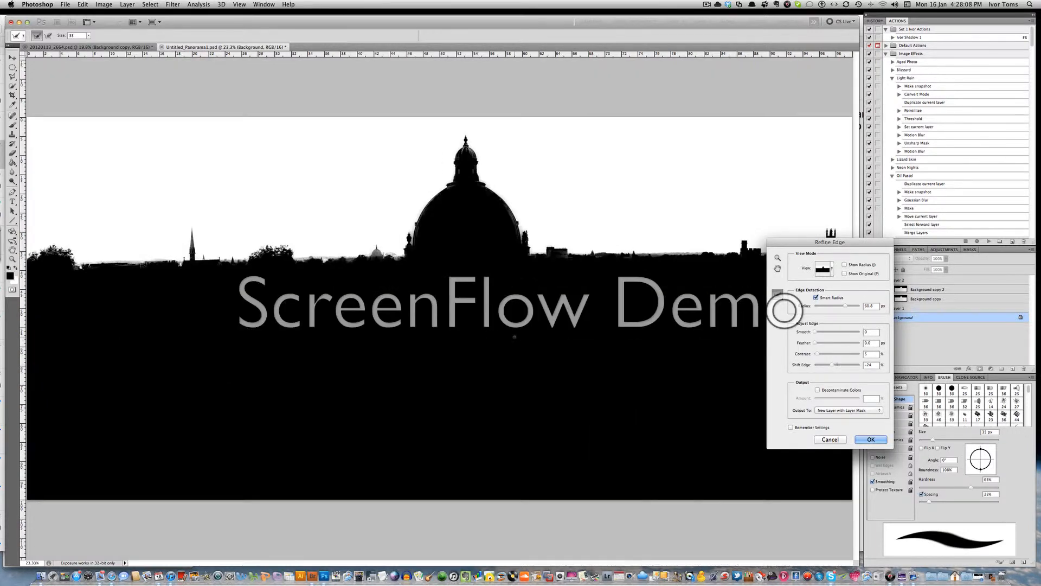
drag(805, 239, 884, 218)
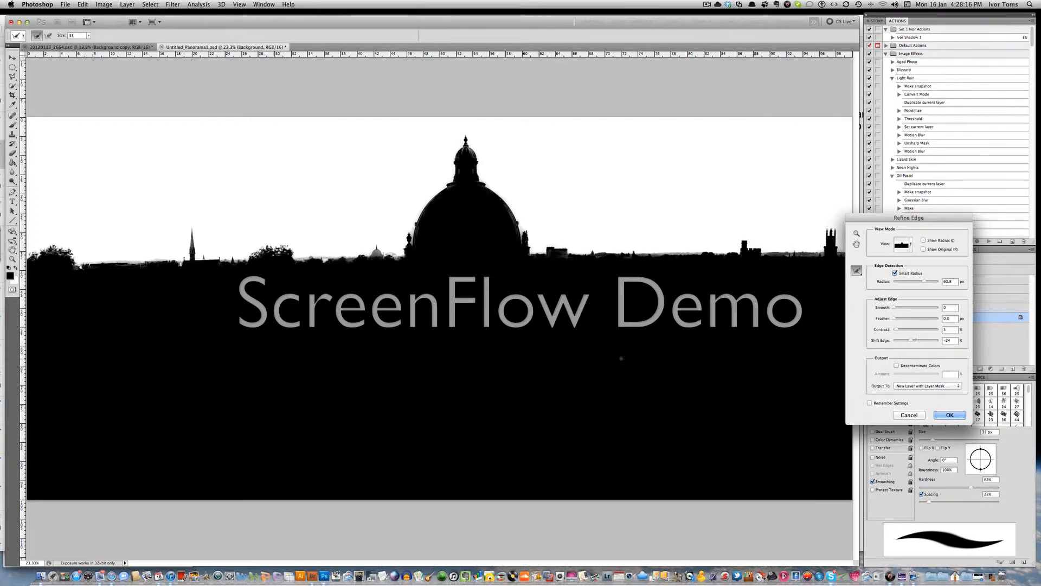
click(954, 415)
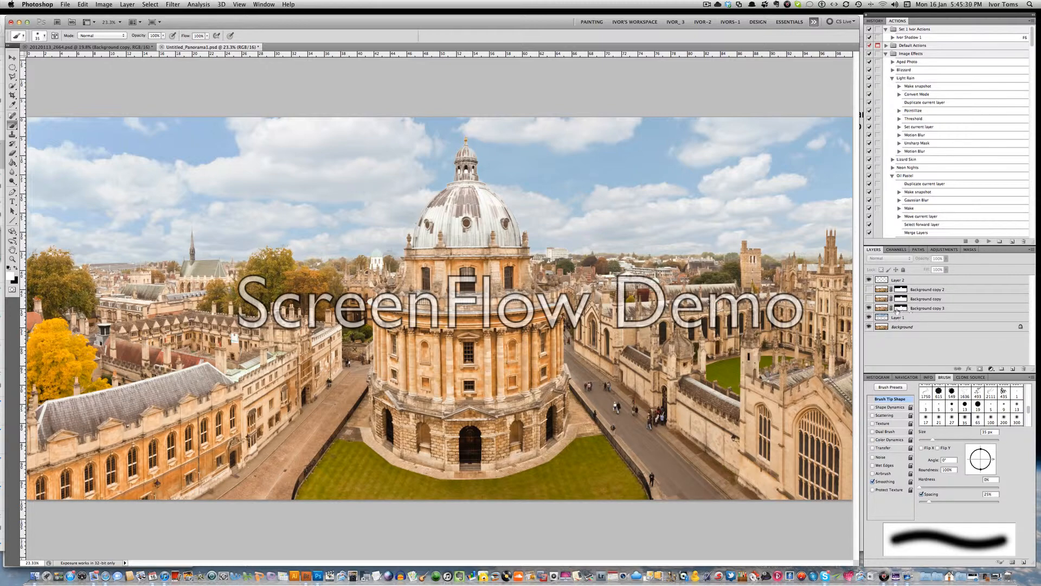
Step: Hide and reshow the sky on Layer 1 to compare, and show the hidden Background copy layers
click(869, 317)
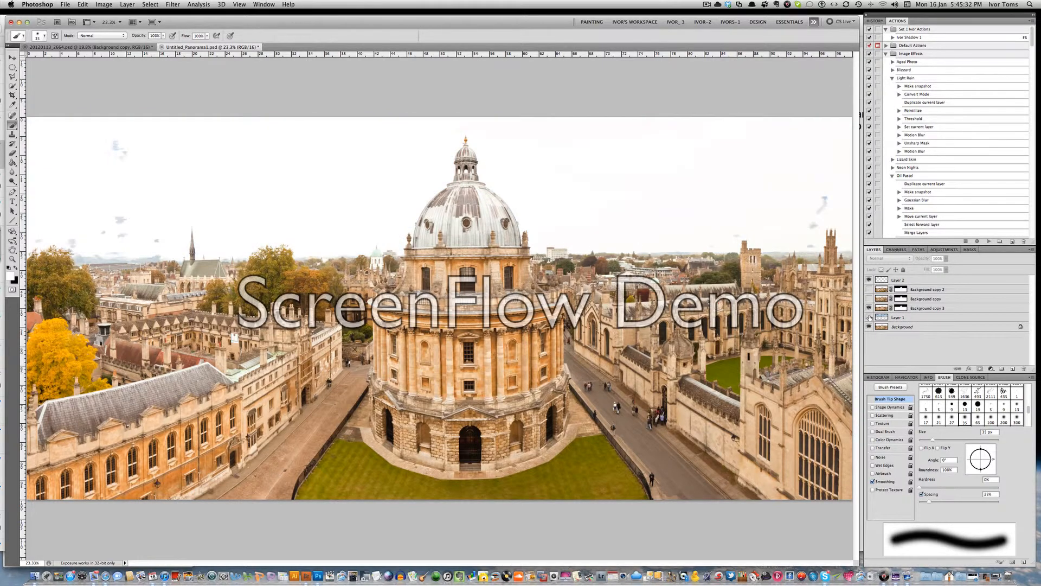
click(869, 317)
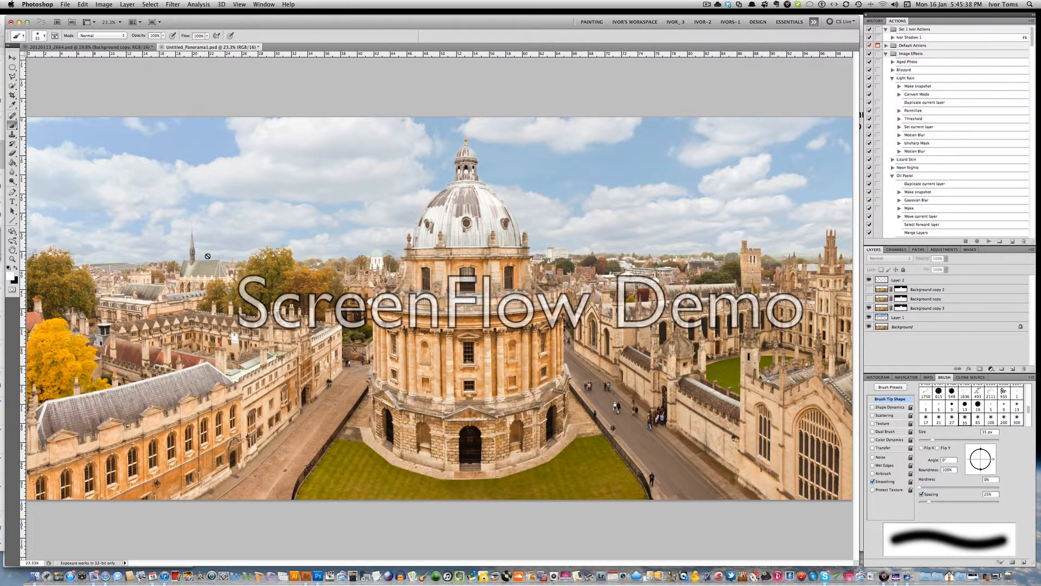
click(12, 259)
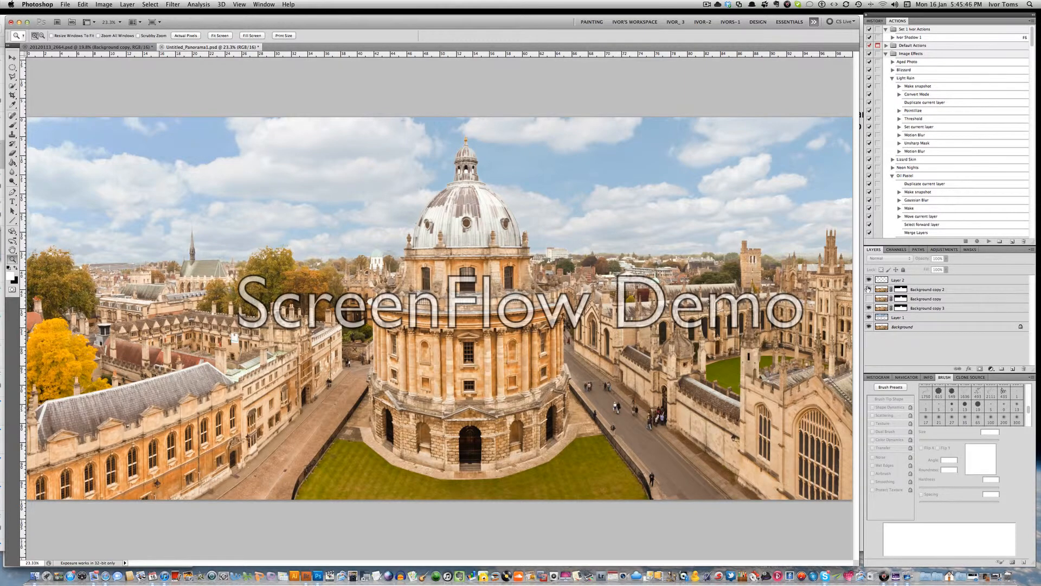
click(868, 298)
Step: Examine the masked skyline up close around the spire, the trees, the left end of the panorama and the main dome
click(209, 273)
click(208, 273)
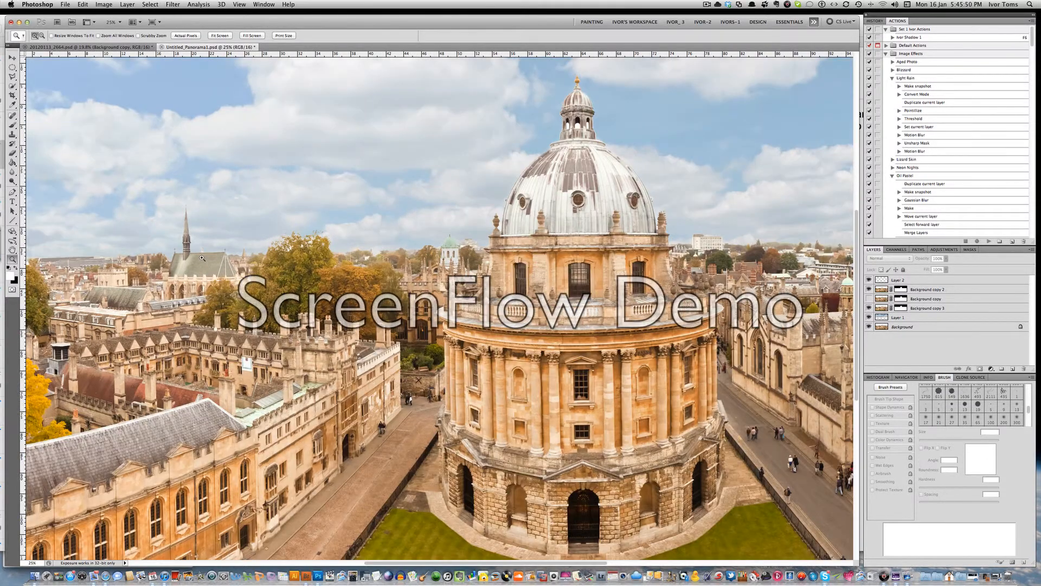
click(207, 255)
click(207, 253)
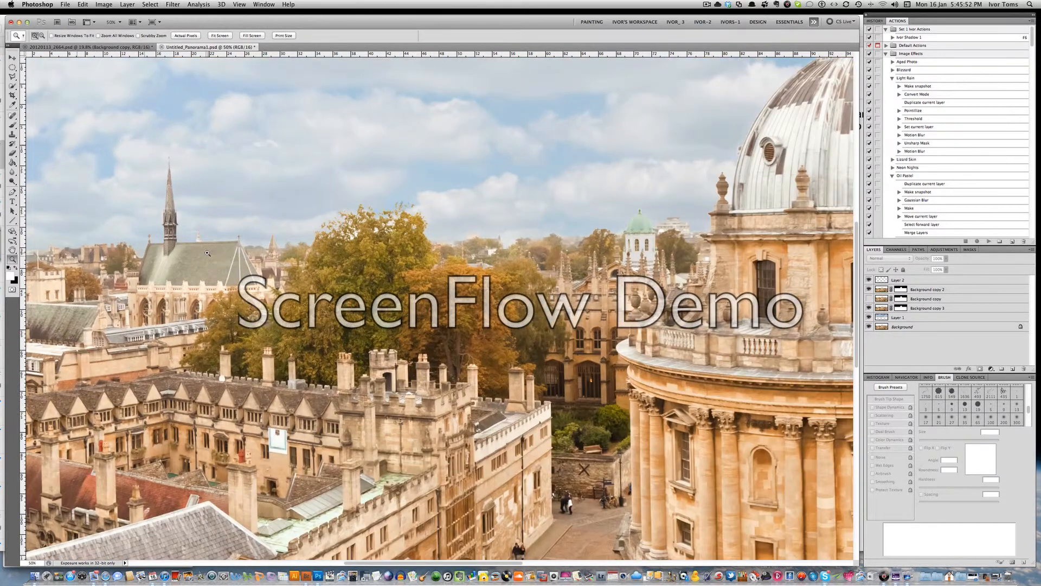
click(208, 253)
click(208, 254)
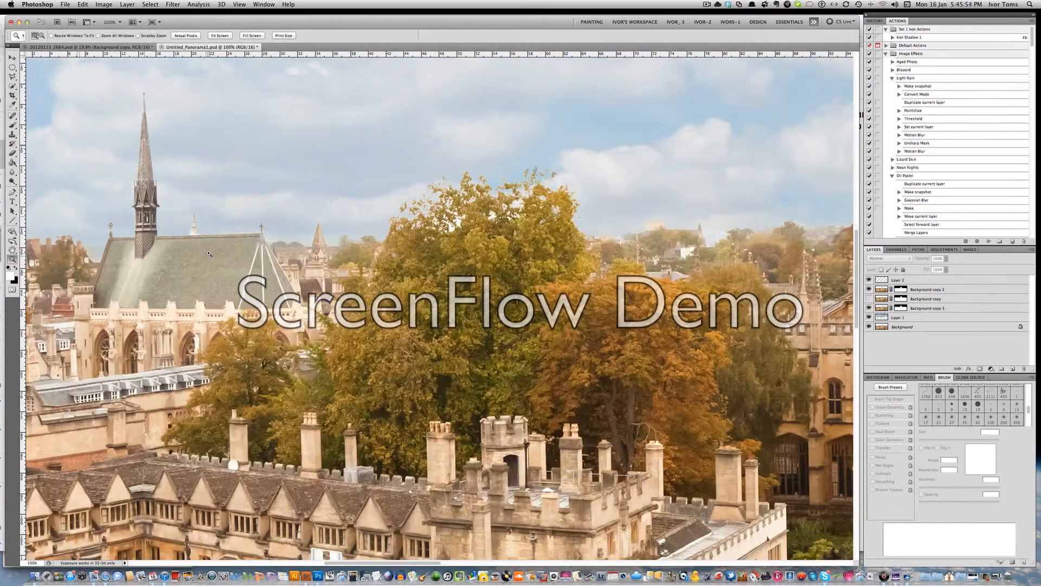
click(206, 256)
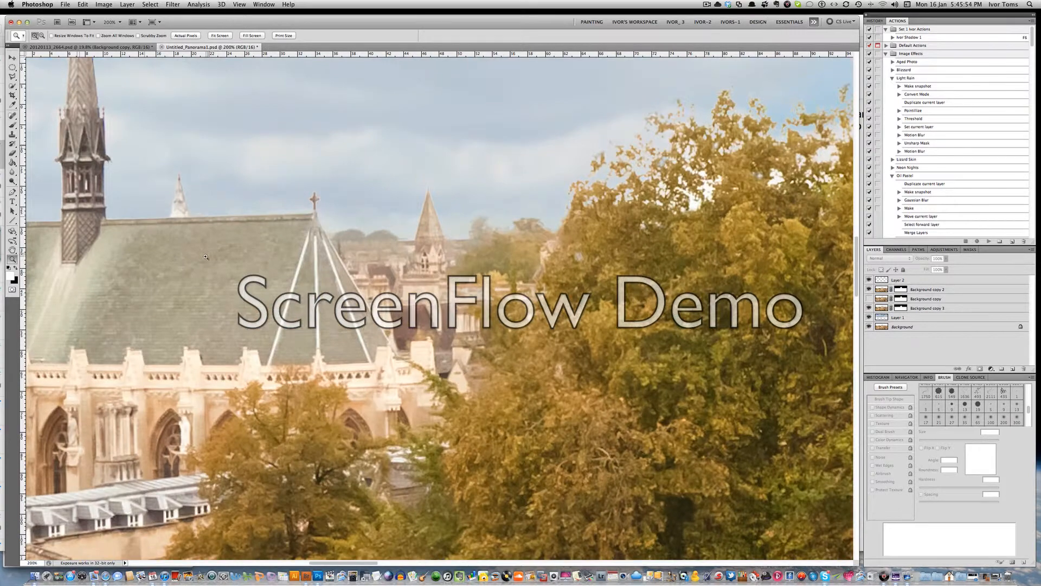
alt+click(152, 247)
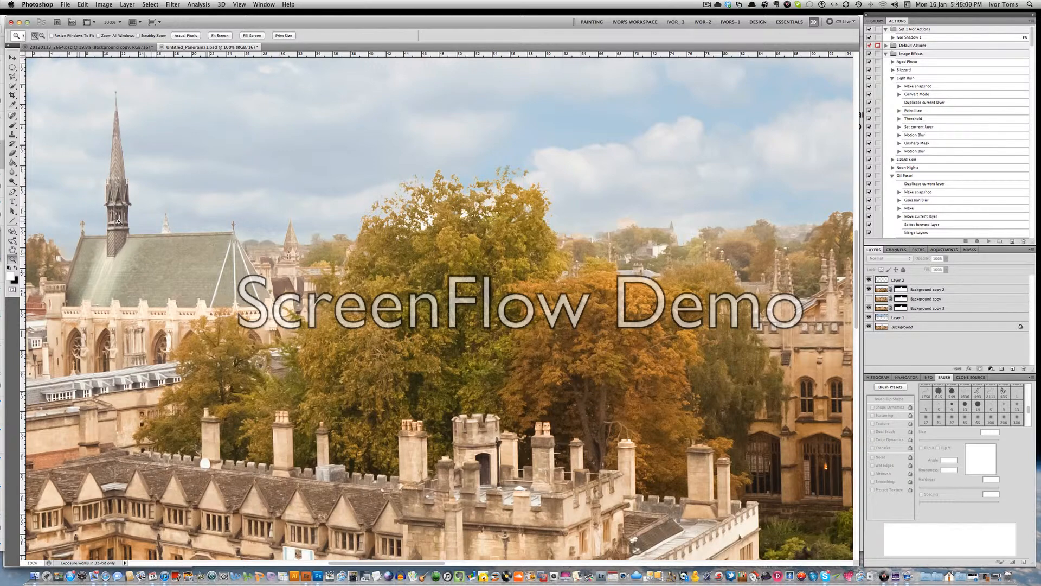
scroll(119, 221, left, 5)
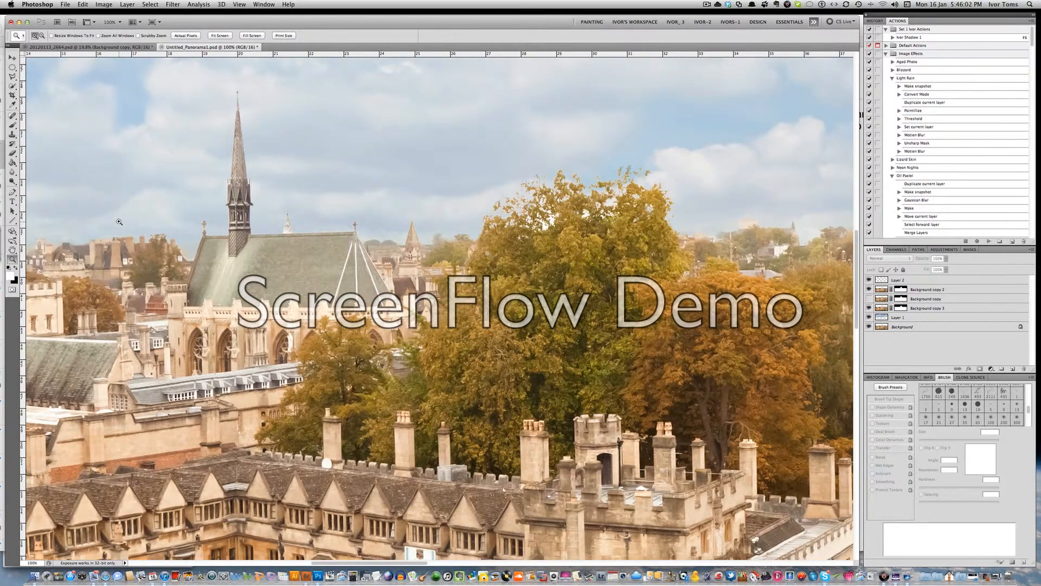
alt+click(118, 221)
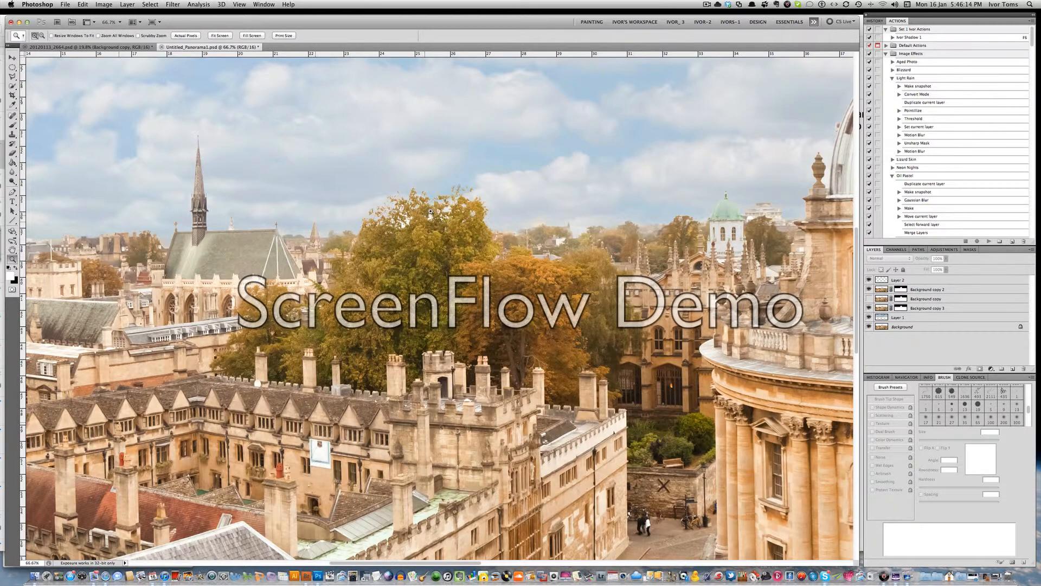
scroll(108, 221, left, 8)
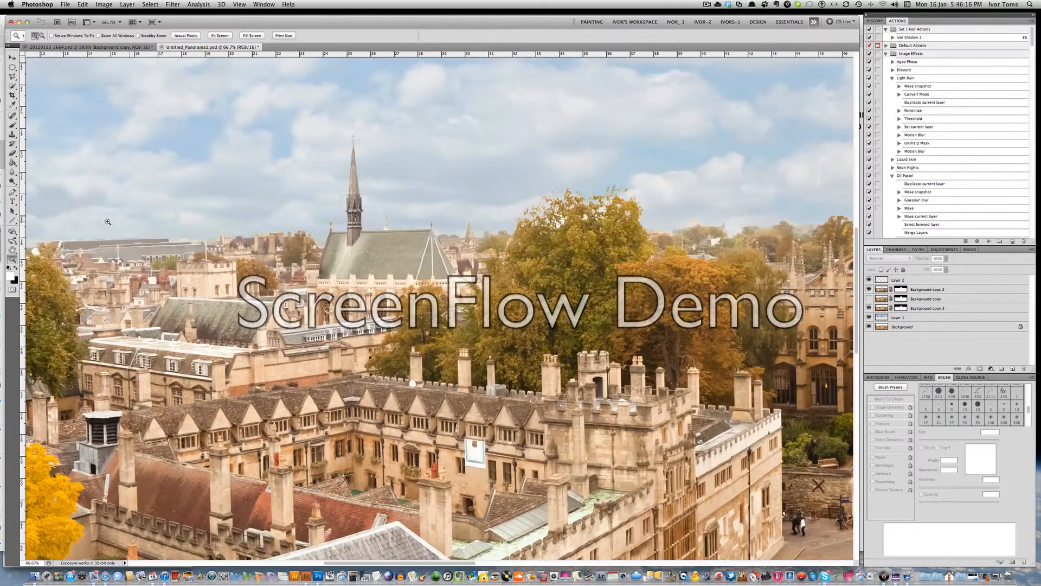
scroll(108, 222, left, 10)
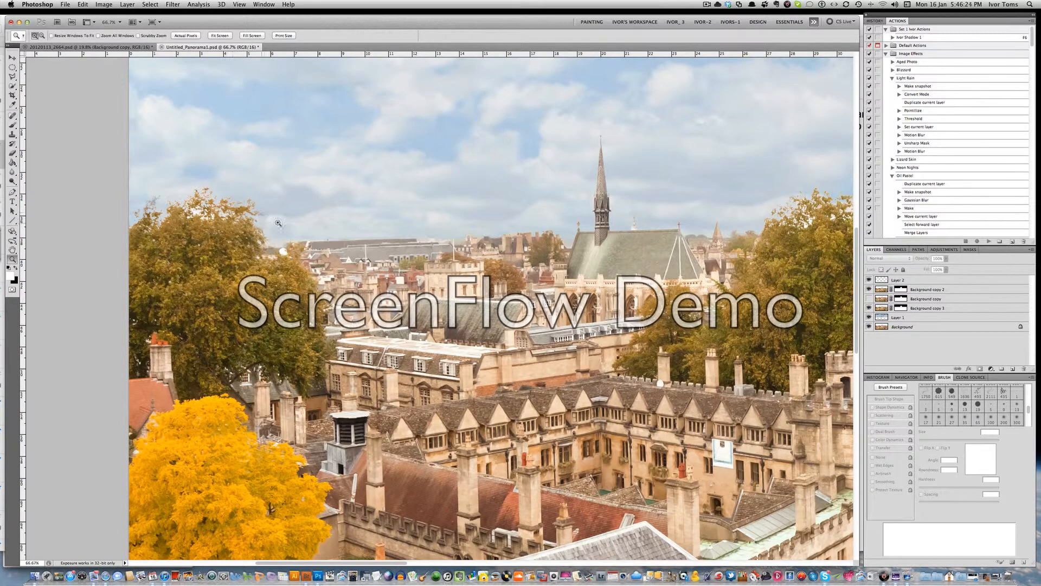
scroll(352, 241, right, 16)
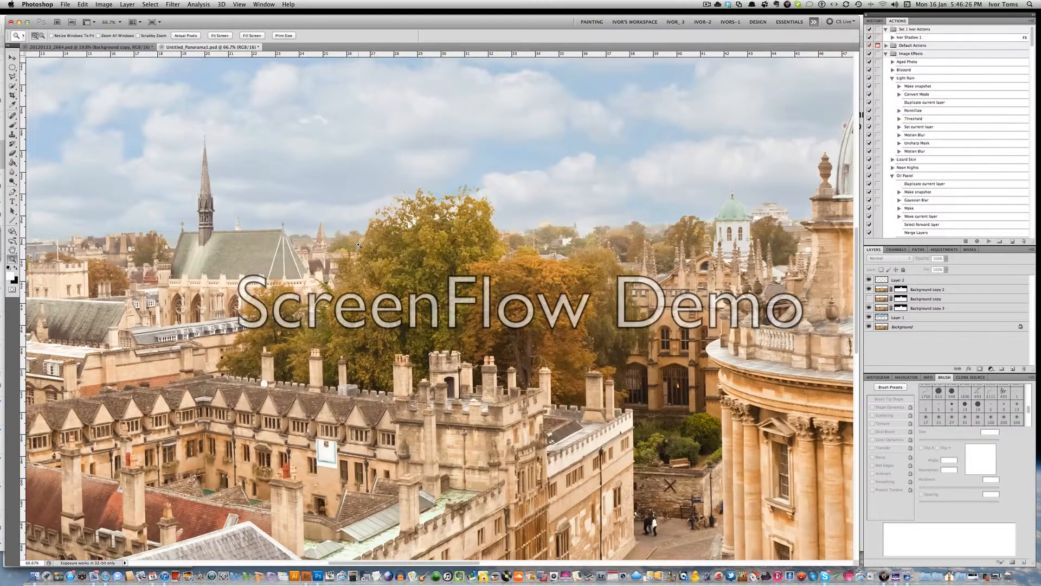
scroll(358, 244, right, 7)
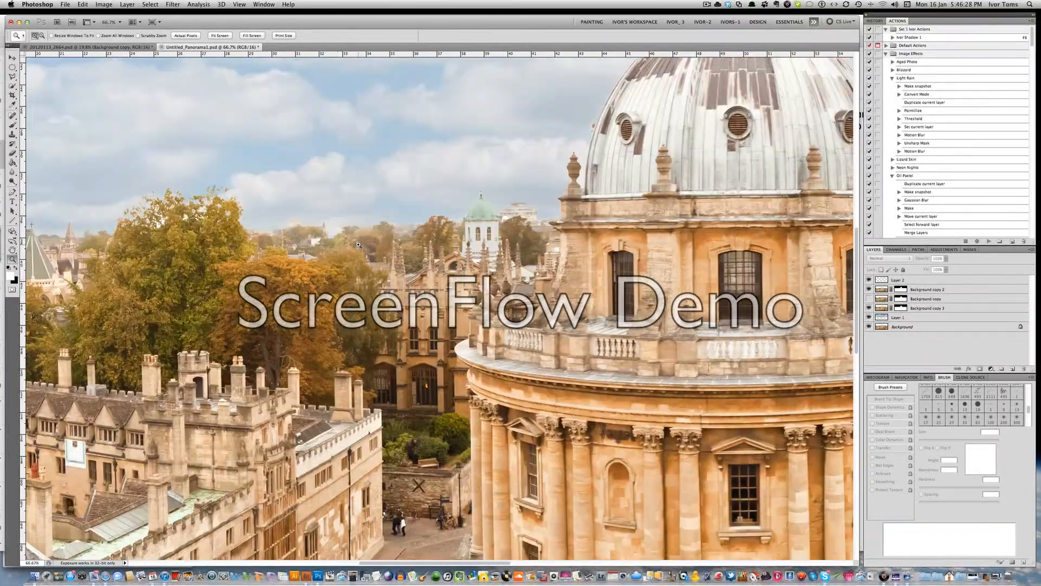
scroll(359, 244, right, 16)
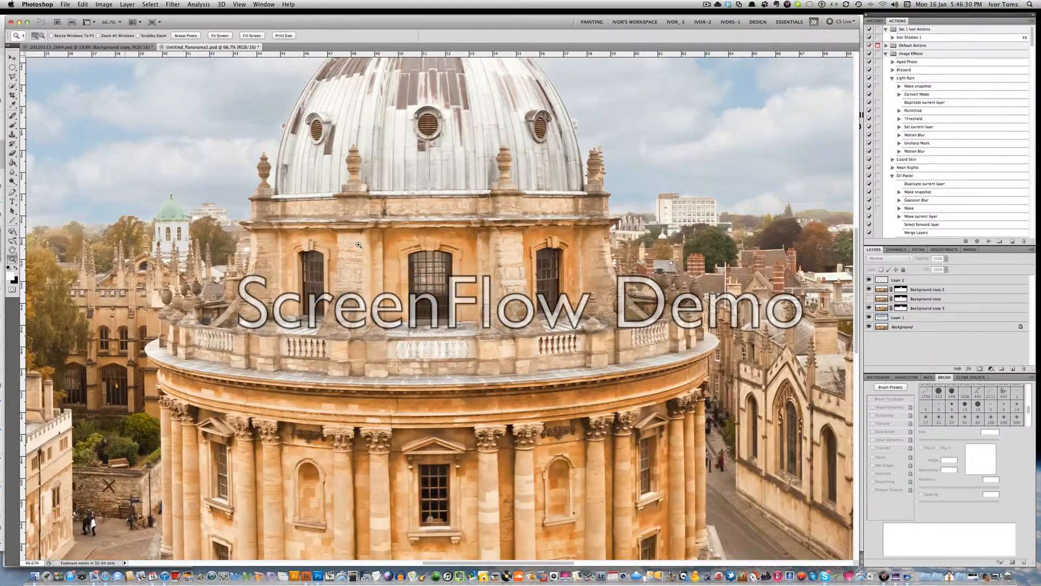
Step: Examine the masked skyline and the cloudy sky between the main dome and the square tower to its right
scroll(359, 245, right, 18)
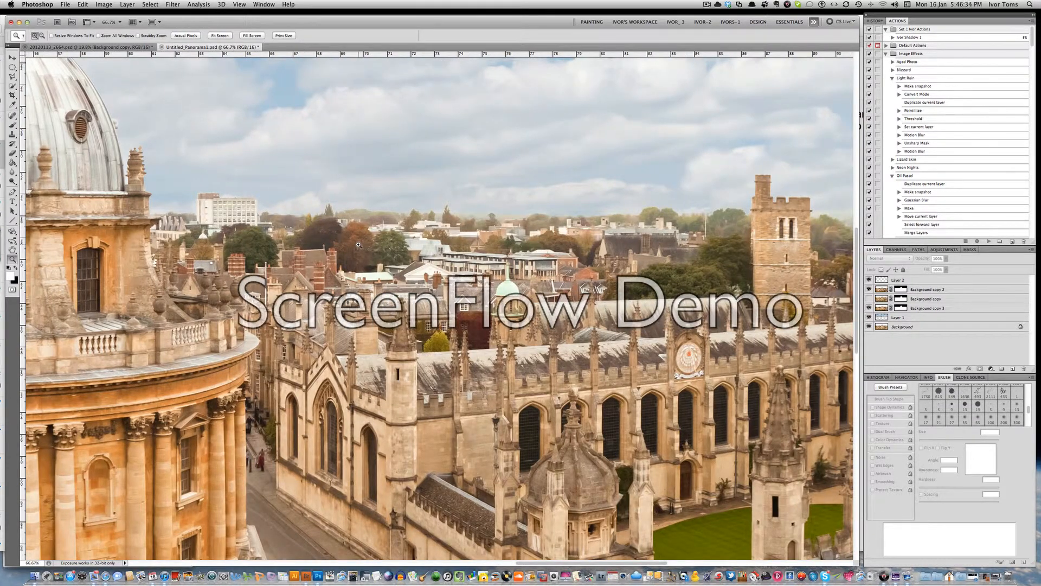
scroll(358, 244, right, 2)
scroll(358, 244, up, 12)
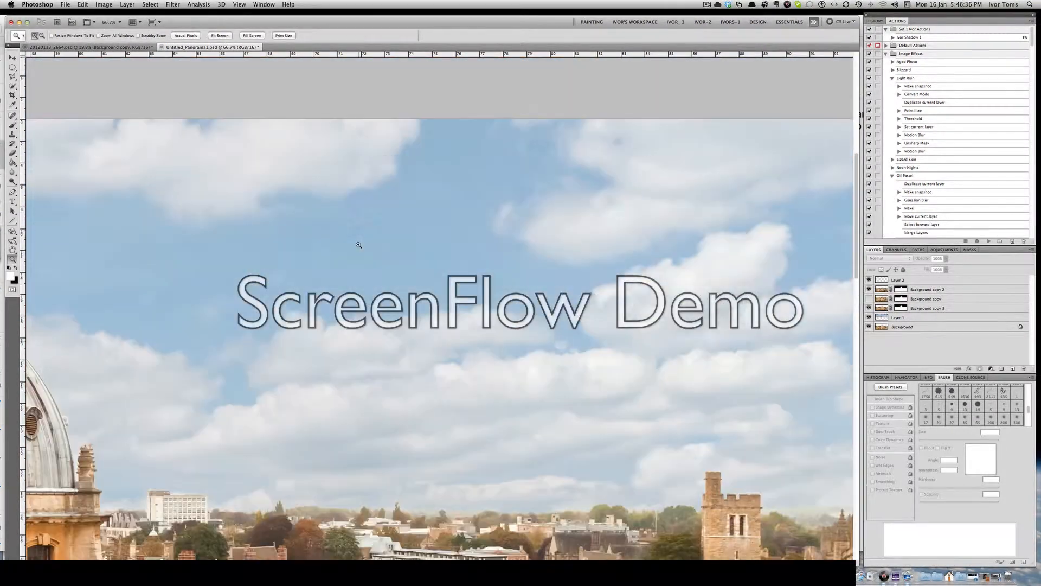
scroll(359, 245, up, 4)
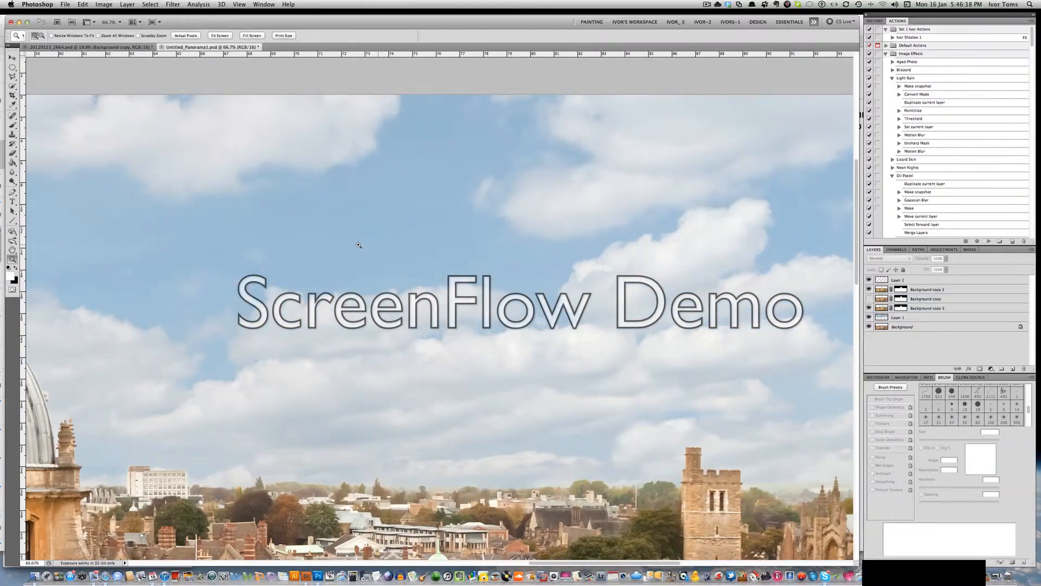
scroll(359, 244, left, 10)
scroll(358, 245, right, 5)
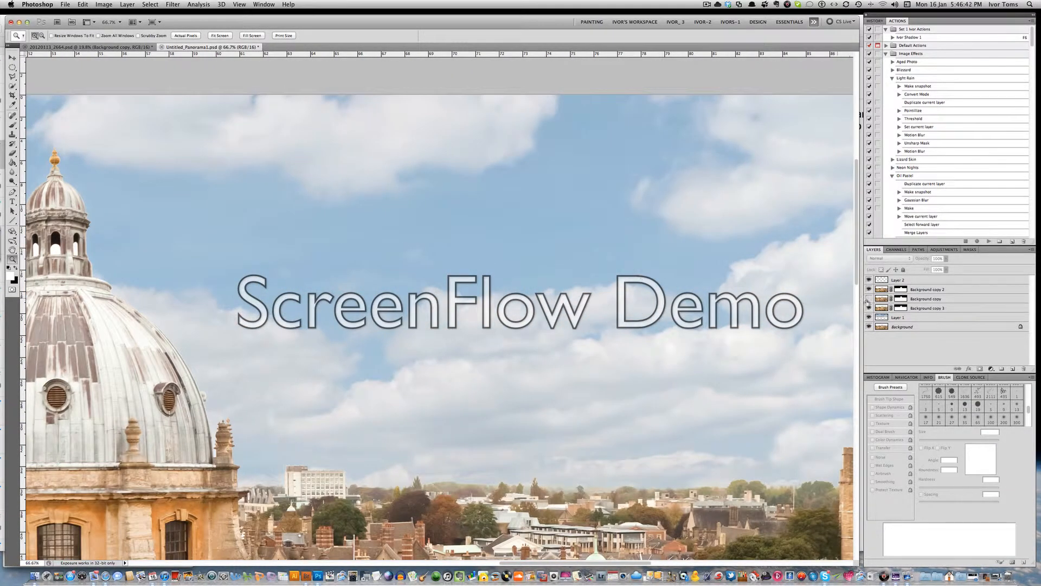
Step: Hide the Background copy and Background copy 3 layers, inspect the main dome's masked edge, and fit the whole panorama in view
click(869, 299)
drag(869, 308, 869, 315)
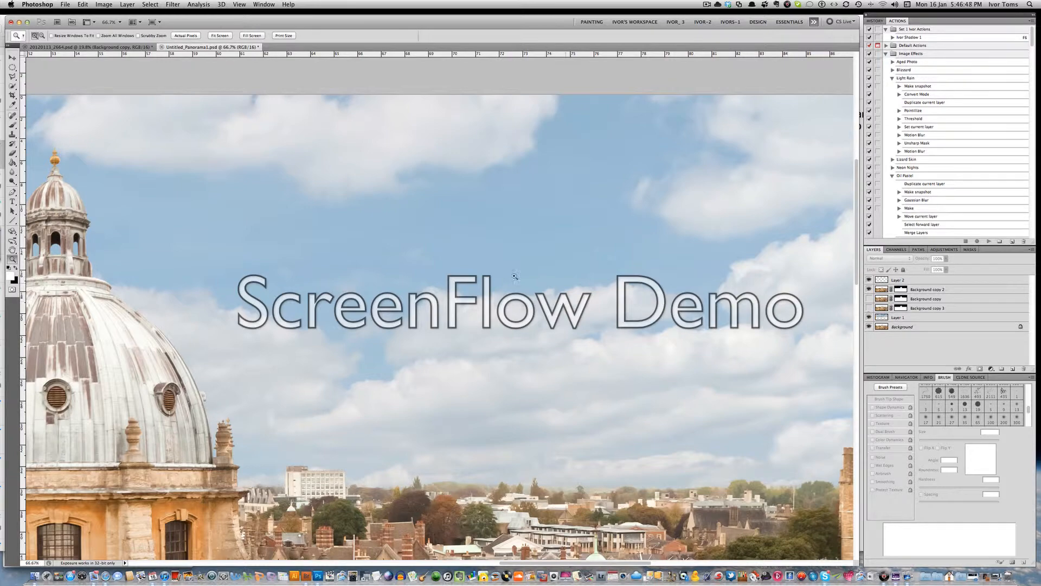
scroll(316, 229, left, 10)
scroll(316, 230, up, 1)
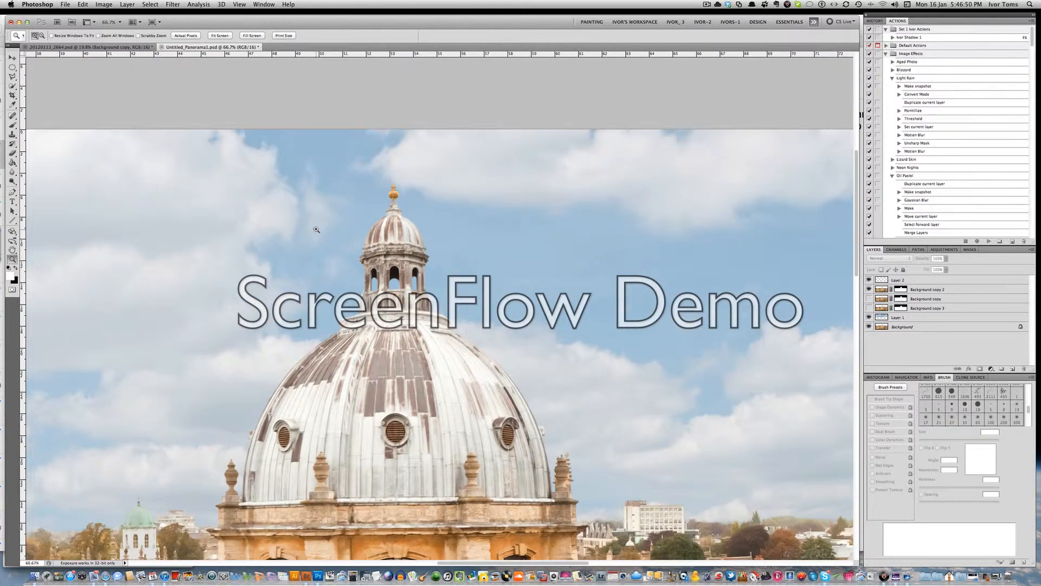
scroll(316, 229, down, 8)
scroll(316, 229, left, 3)
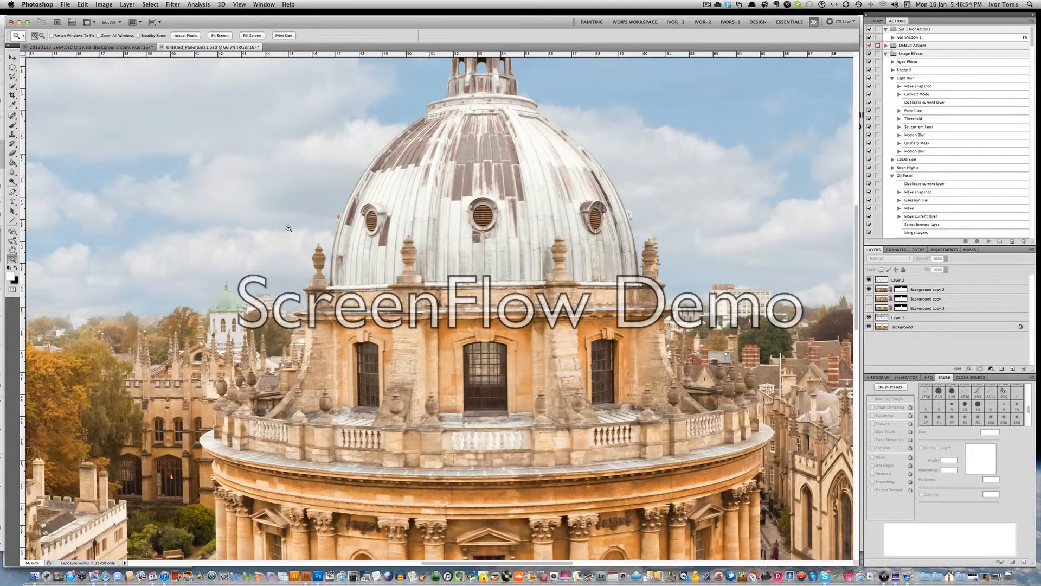
key(alt)
key(super+0)
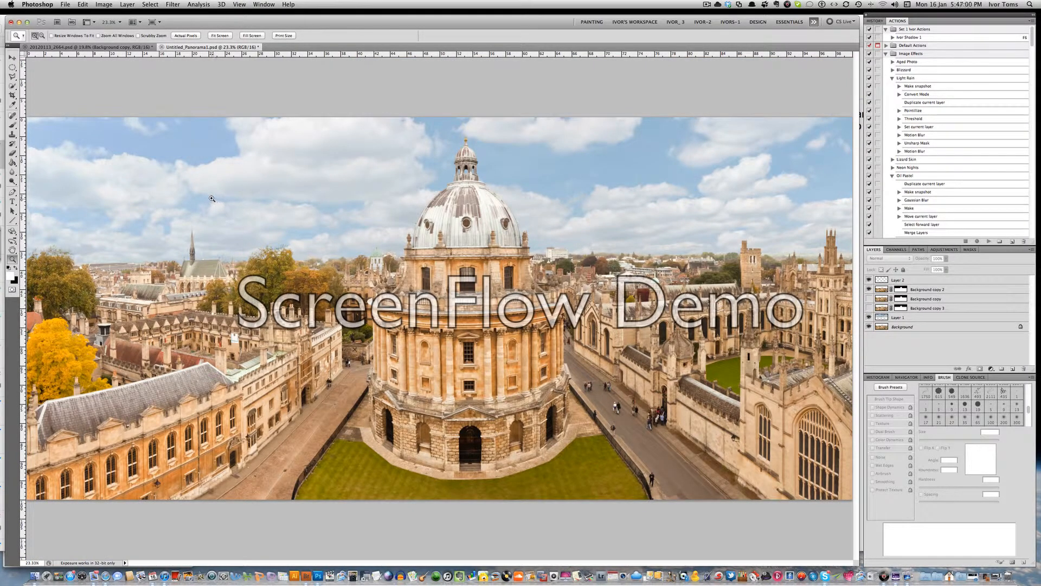
Step: Switch to the Quick Selection tool and try to use it on the panorama
click(13, 86)
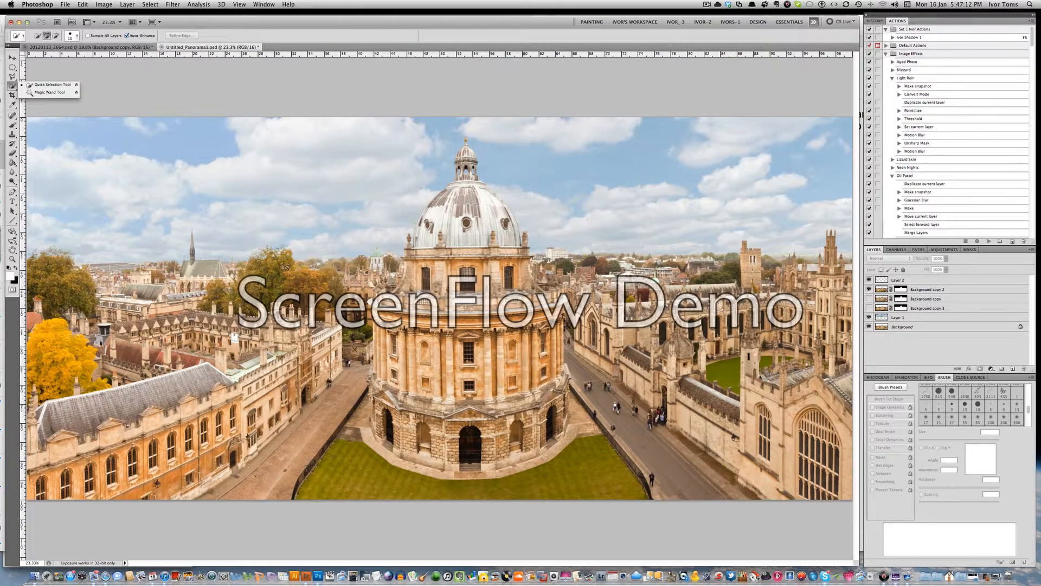
click(262, 97)
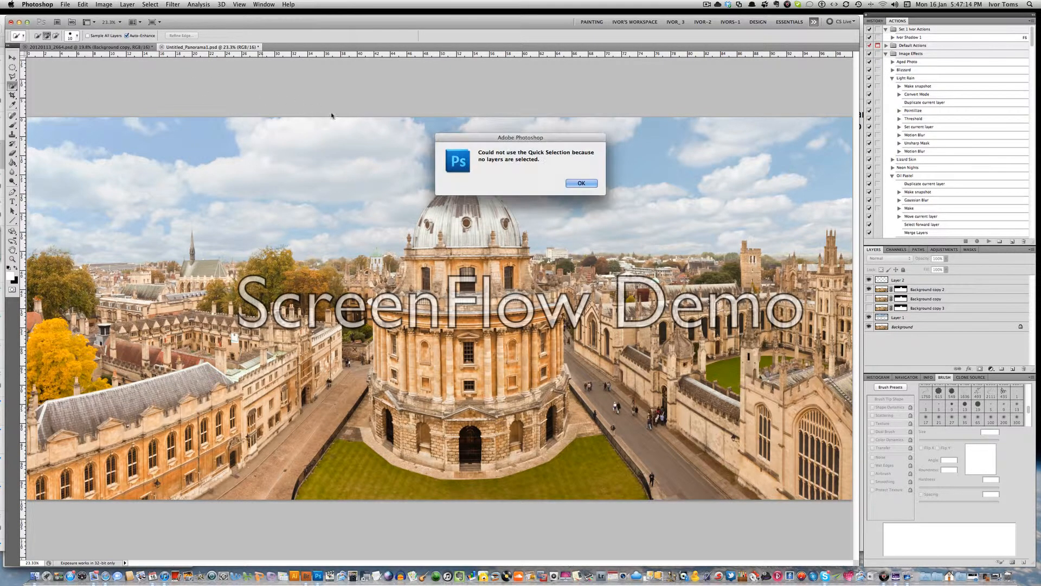